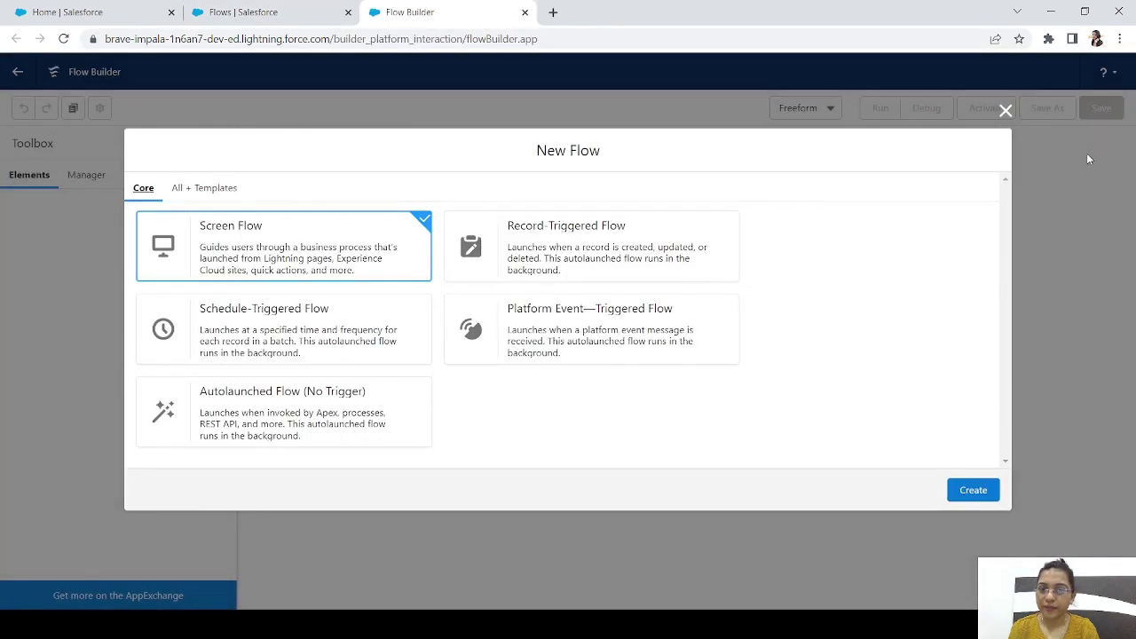
Create a new record-triggered flow with User as the triggering object
{"action": "left_click", "coordinate": [603, 246]}
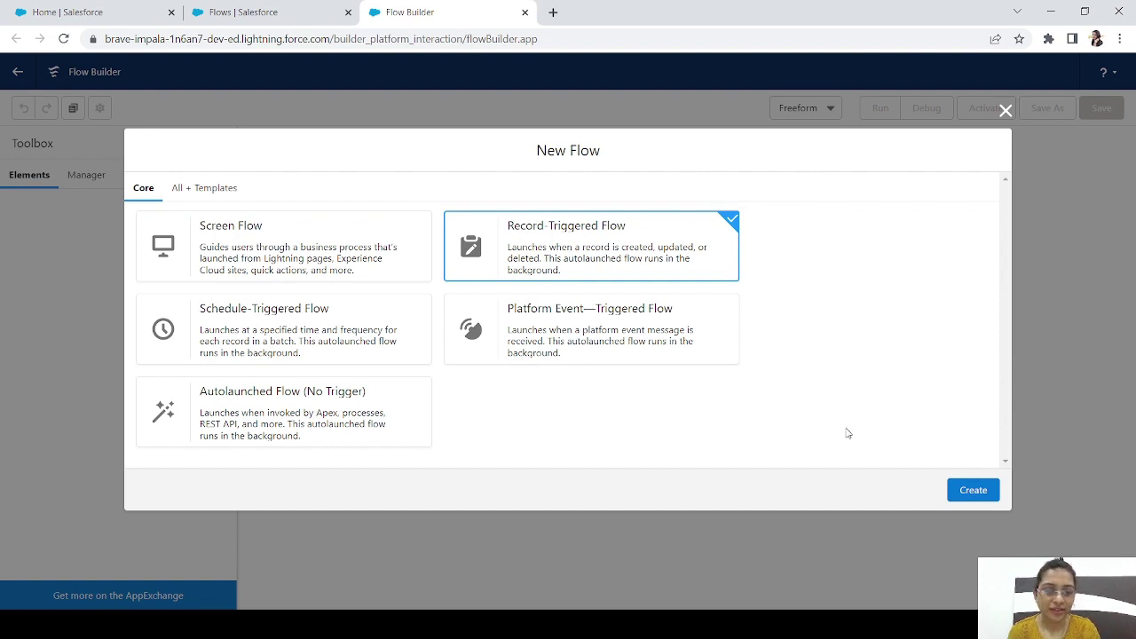
{"action": "left_click", "coordinate": [974, 494]}
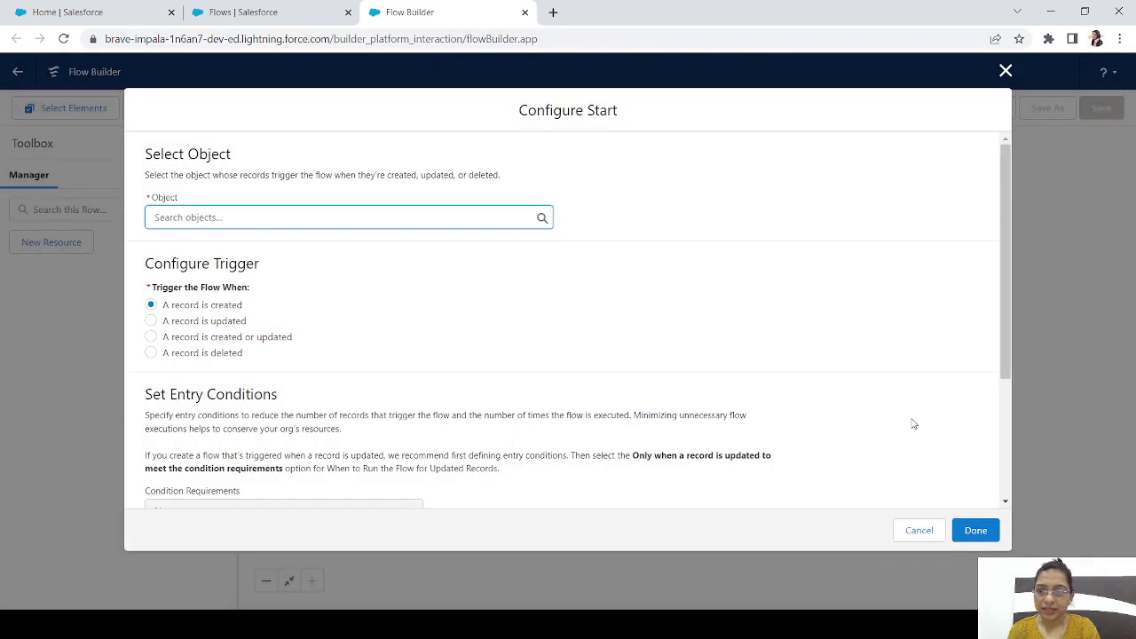
{"action": "type", "text": "user"}
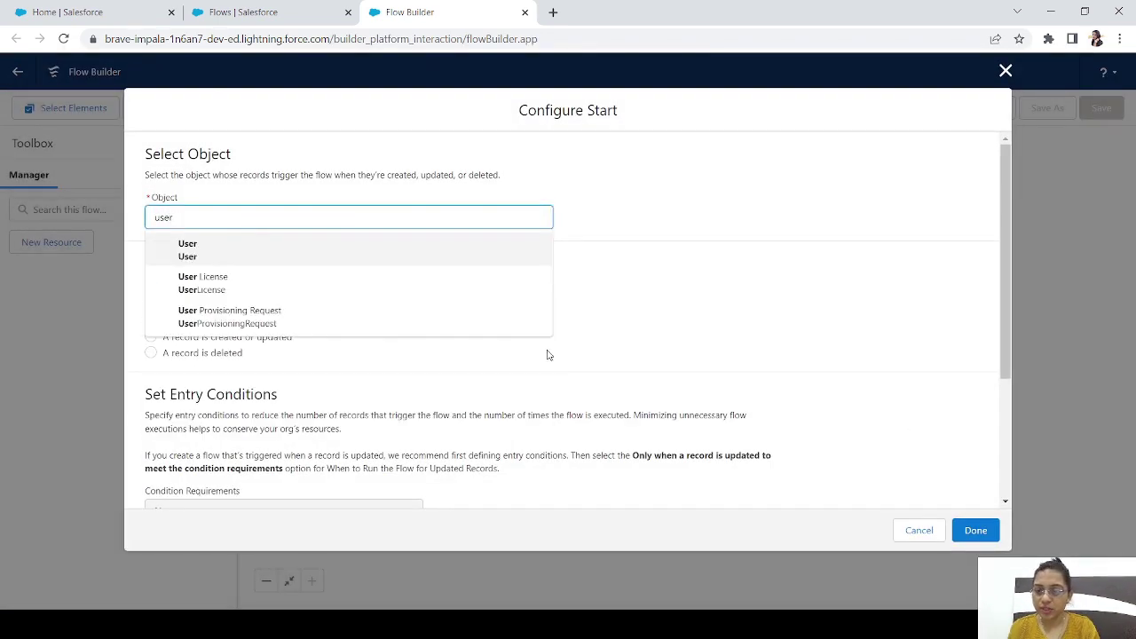
{"action": "left_click", "coordinate": [186, 254]}
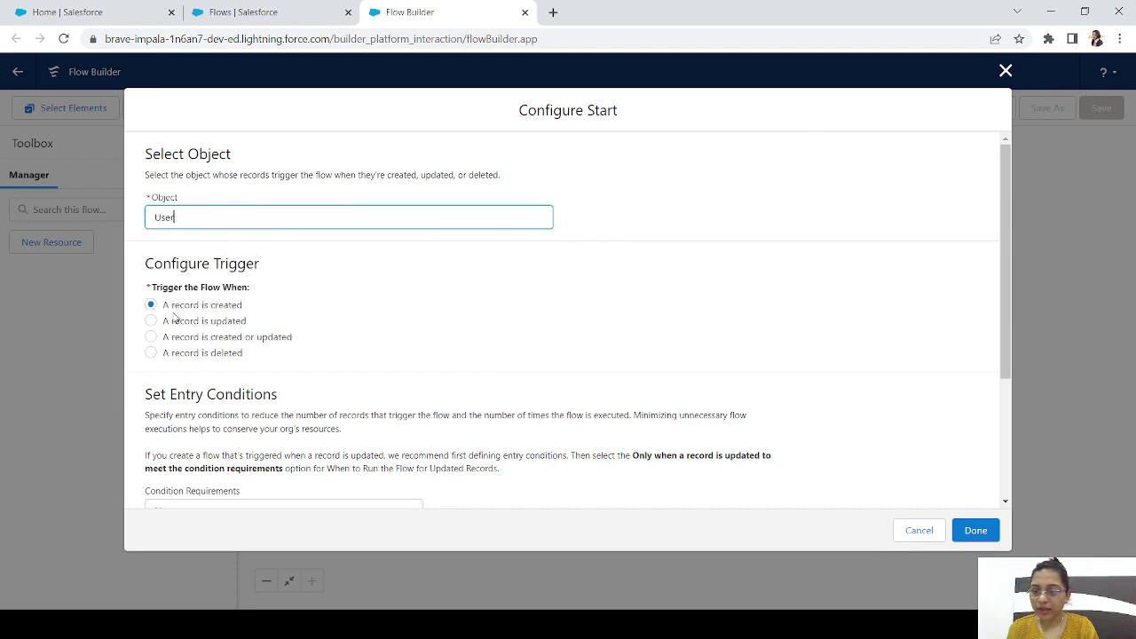
Require all conditions met, with entry condition IsActive Equals True, and save the start settings
{"action": "left_click_drag", "start_coordinate": [1006, 346], "coordinate": [1031, 477]}
{"action": "left_click", "coordinate": [266, 323]}
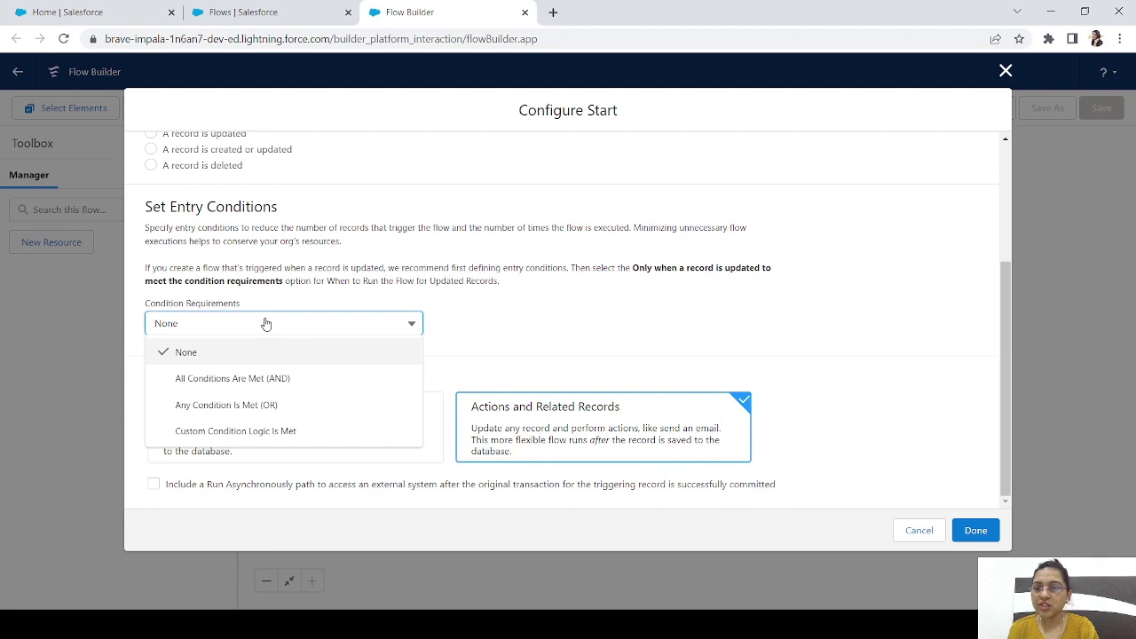
{"action": "left_click", "coordinate": [233, 375]}
{"action": "left_click", "coordinate": [229, 376]}
{"action": "type", "text": "is"}
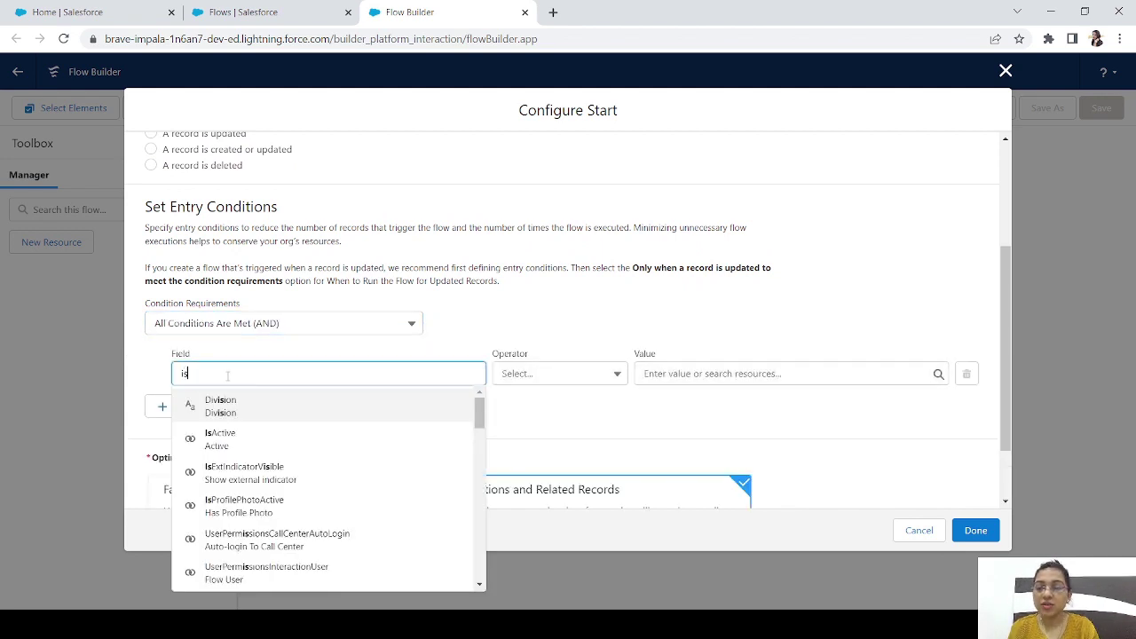
{"action": "left_click", "coordinate": [237, 440]}
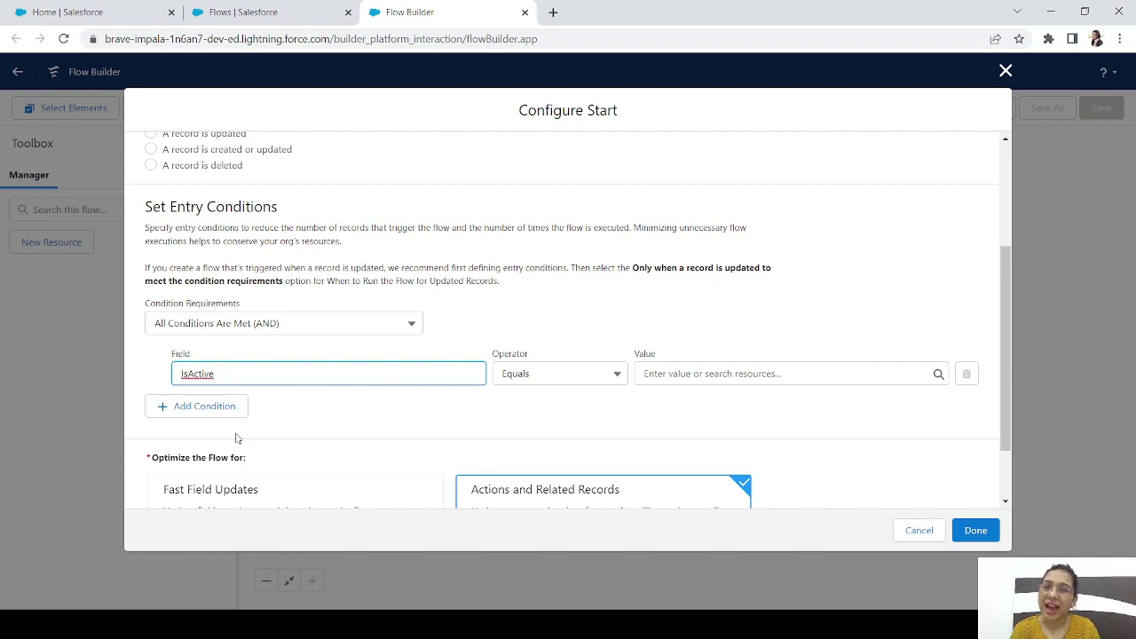
{"action": "left_click", "coordinate": [689, 374]}
{"action": "left_click", "coordinate": [713, 463]}
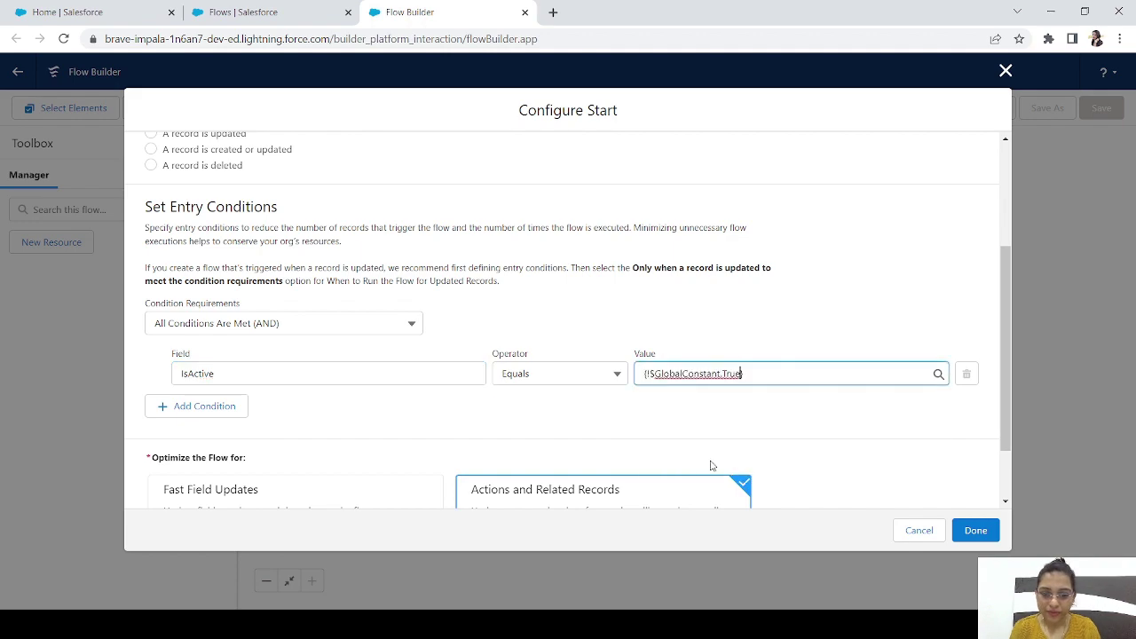
{"action": "scroll", "coordinate": [1007, 403], "scroll_direction": "down", "scroll_amount": 2}
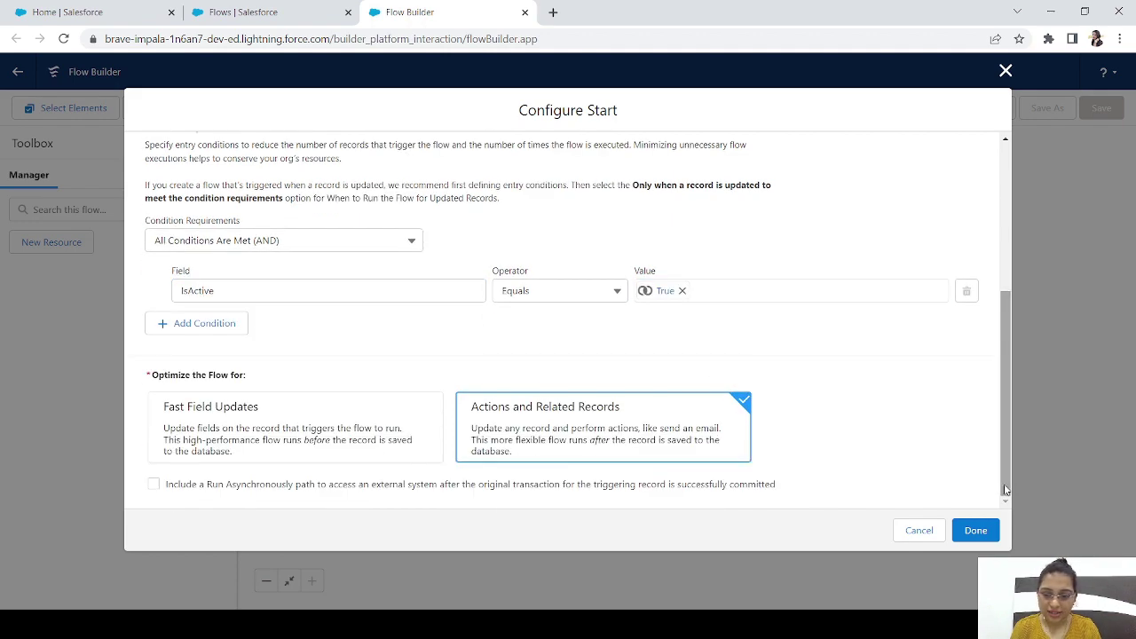
{"action": "left_click", "coordinate": [975, 530]}
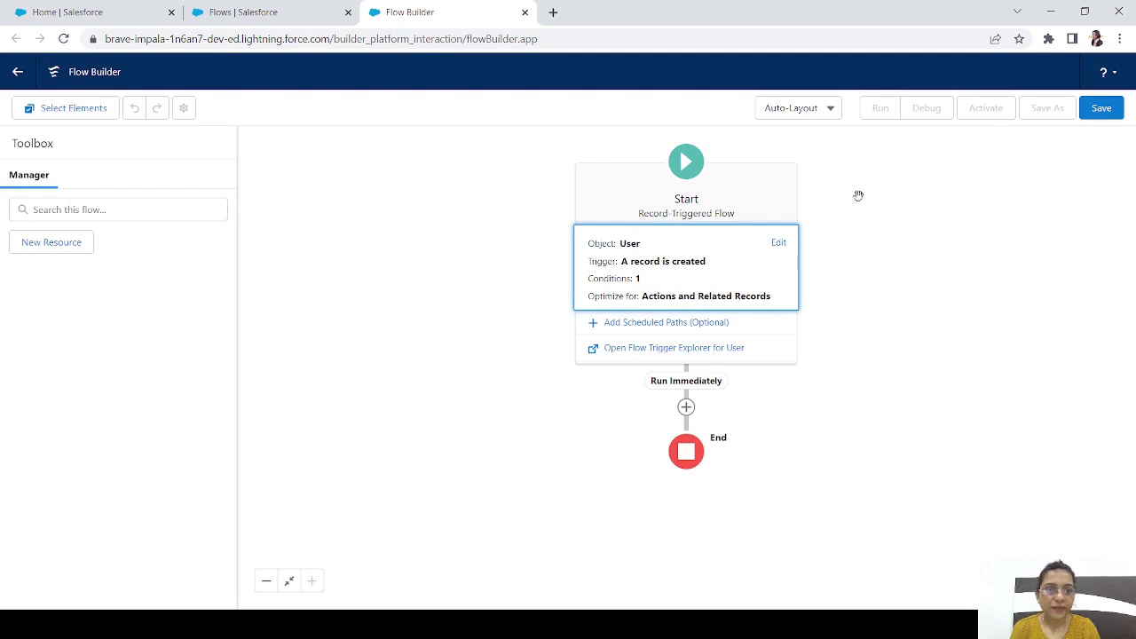
Switch the canvas to Freeform layout and move the Start element to the left
{"action": "left_click", "coordinate": [801, 111]}
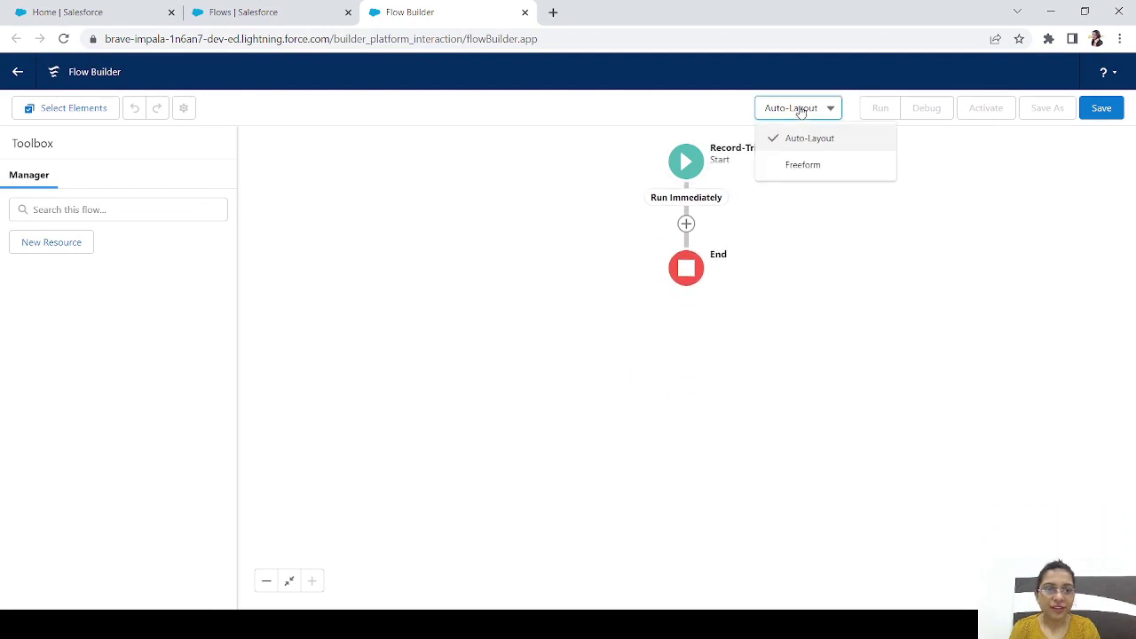
{"action": "left_click", "coordinate": [801, 162]}
{"action": "left_click_drag", "start_coordinate": [667, 209], "coordinate": [364, 210]}
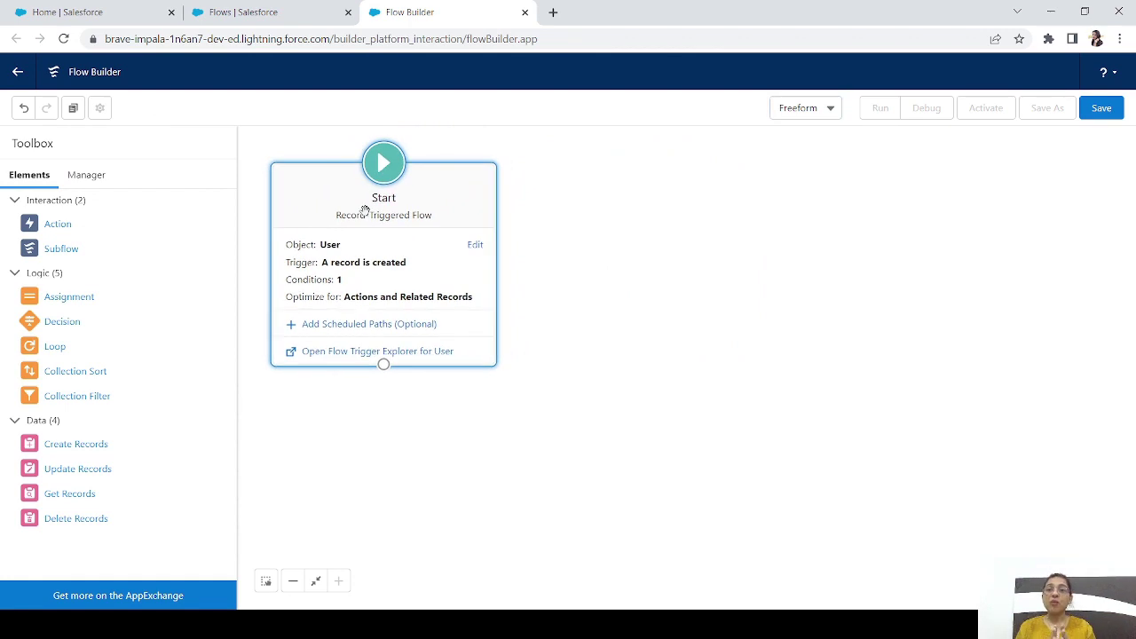
{"action": "left_click", "coordinate": [233, 16]}
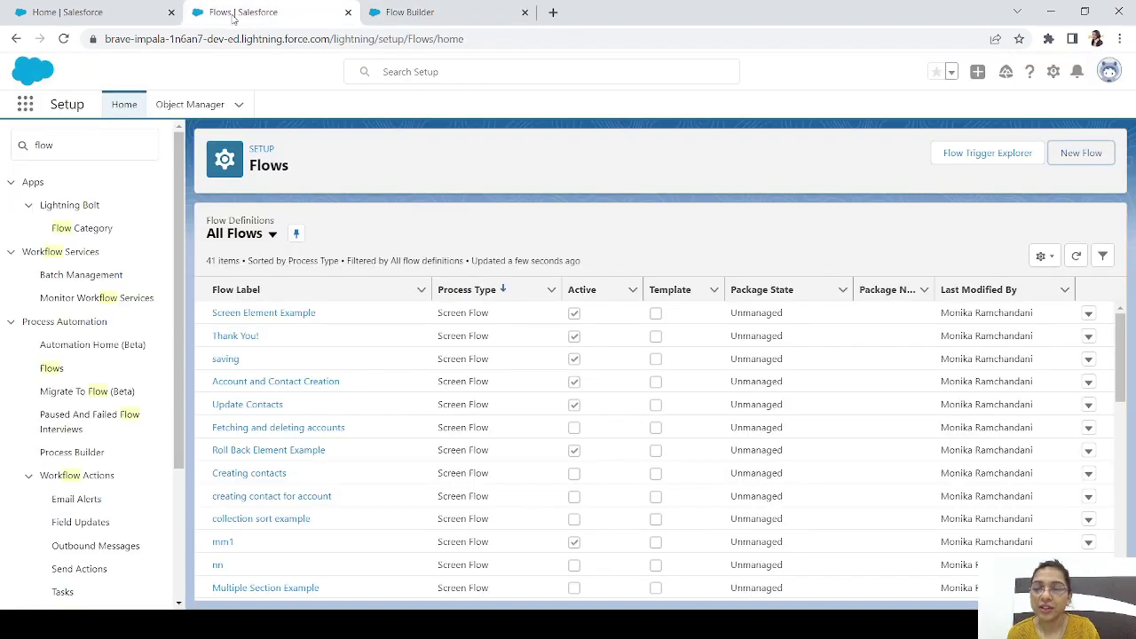
Find the CRM User permission set through Quick Find and copy its API name, CRMUserPsl
{"action": "left_click", "coordinate": [44, 144]}
{"action": "type", "text": "per,"}
{"action": "type", "text": "iss"}
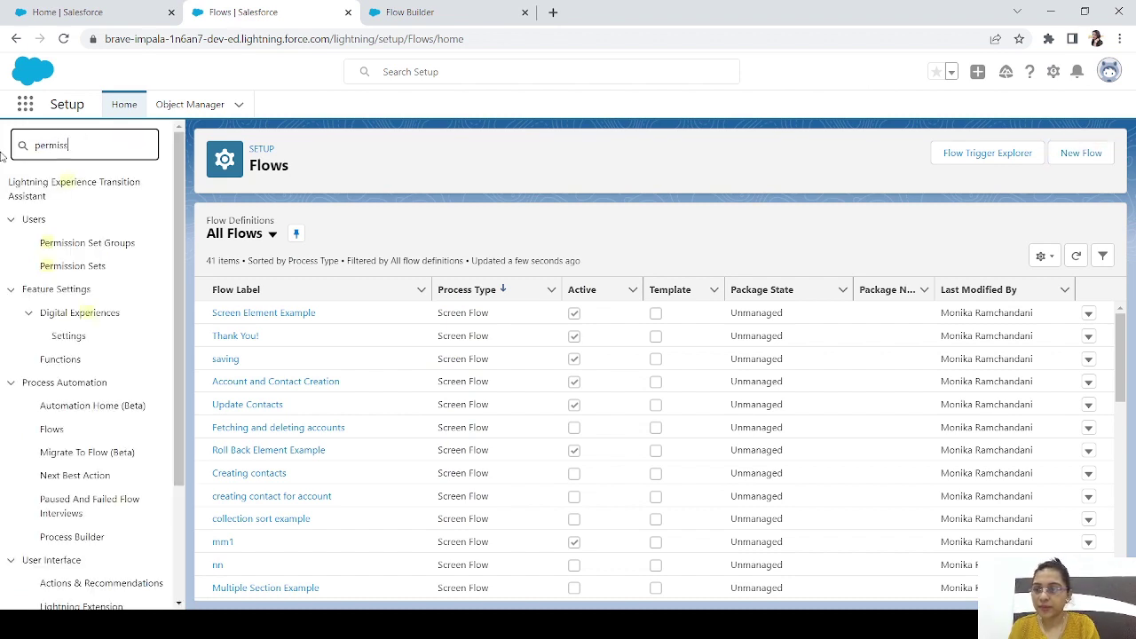
{"action": "left_click", "coordinate": [72, 228]}
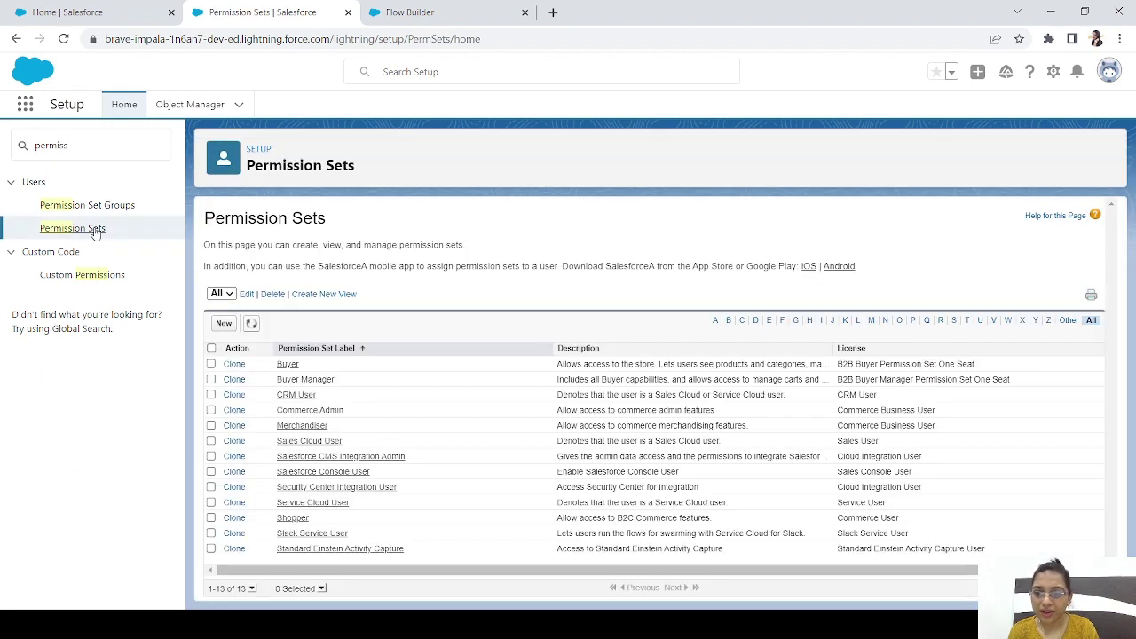
{"action": "left_click", "coordinate": [305, 401]}
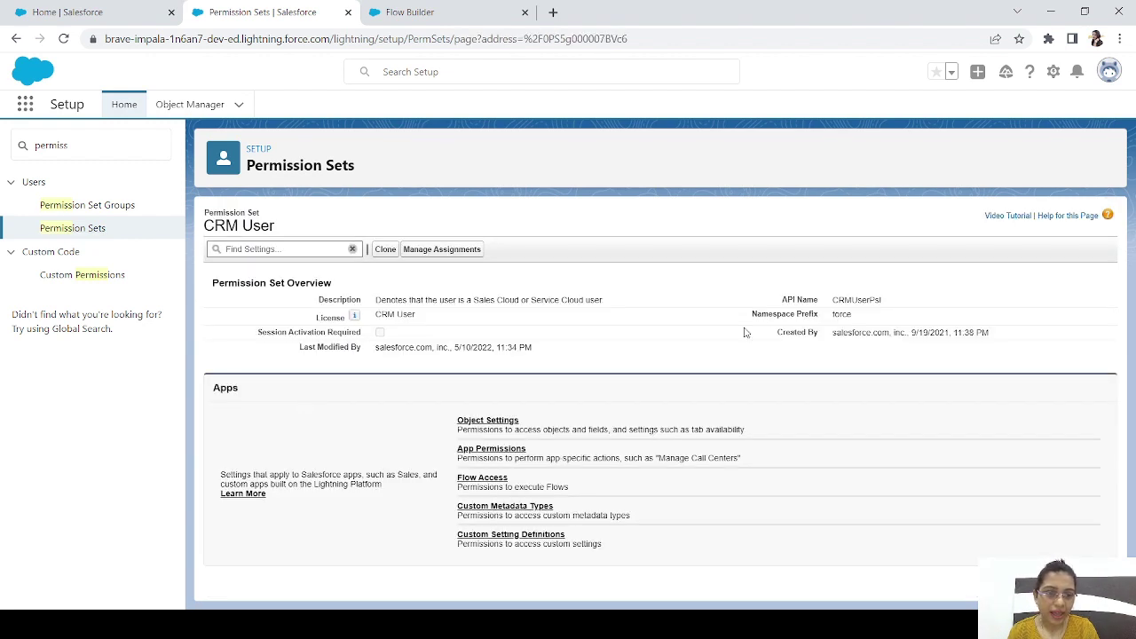
{"action": "double_click", "coordinate": [856, 299]}
{"action": "key", "text": "ctrl+c"}
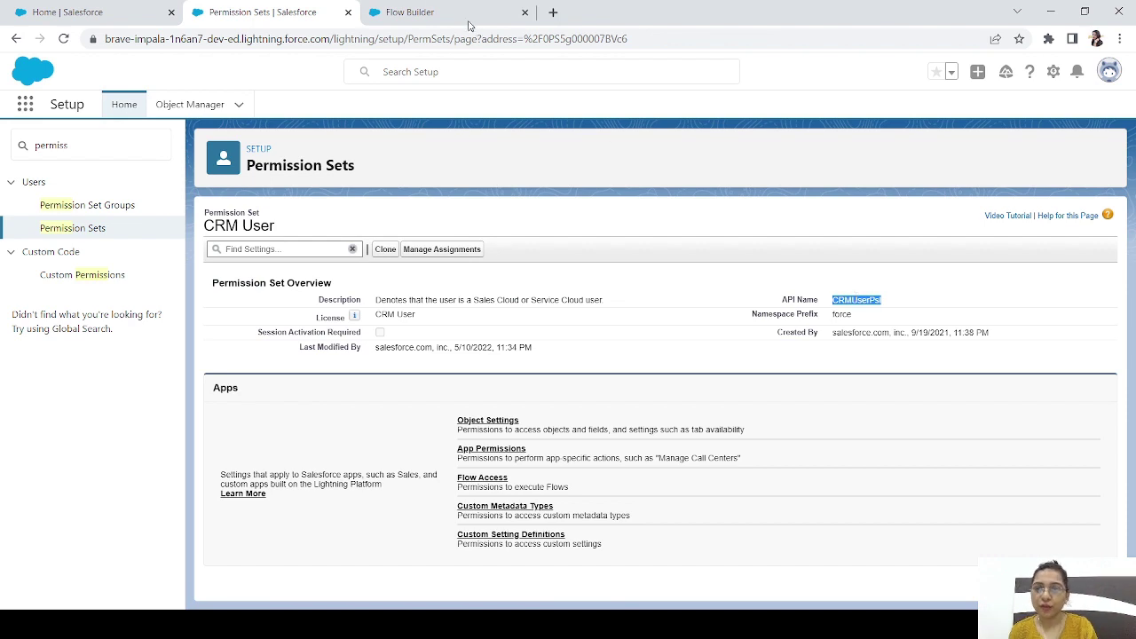
{"action": "left_click", "coordinate": [416, 14]}
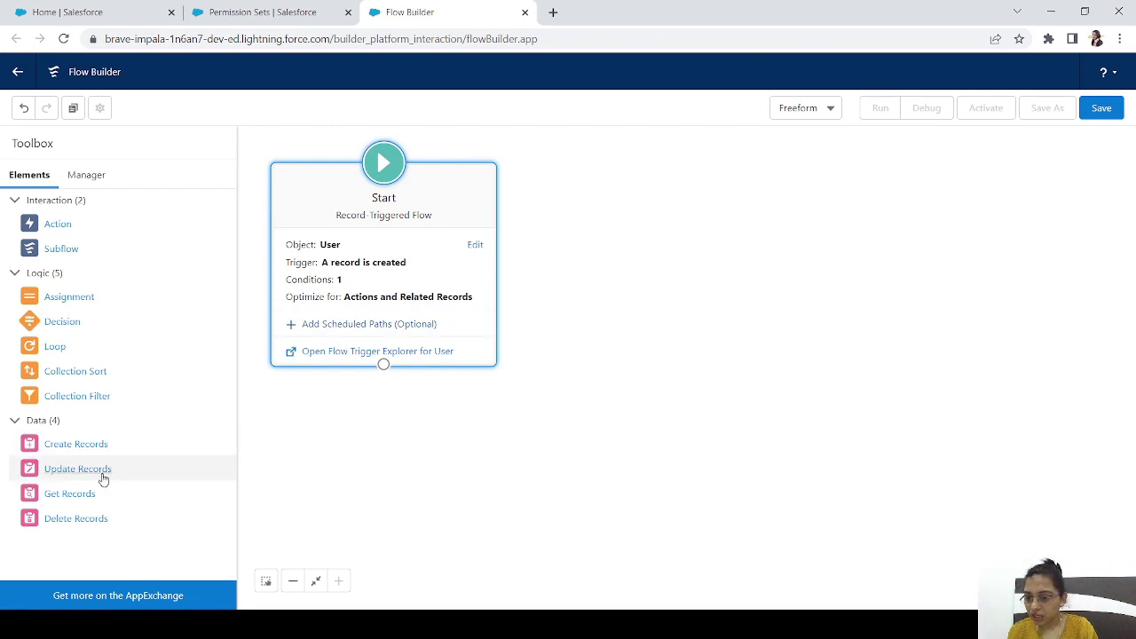
Add a Get Records element labelled 'Get the permission set'
{"action": "left_click_drag", "start_coordinate": [76, 497], "coordinate": [579, 231]}
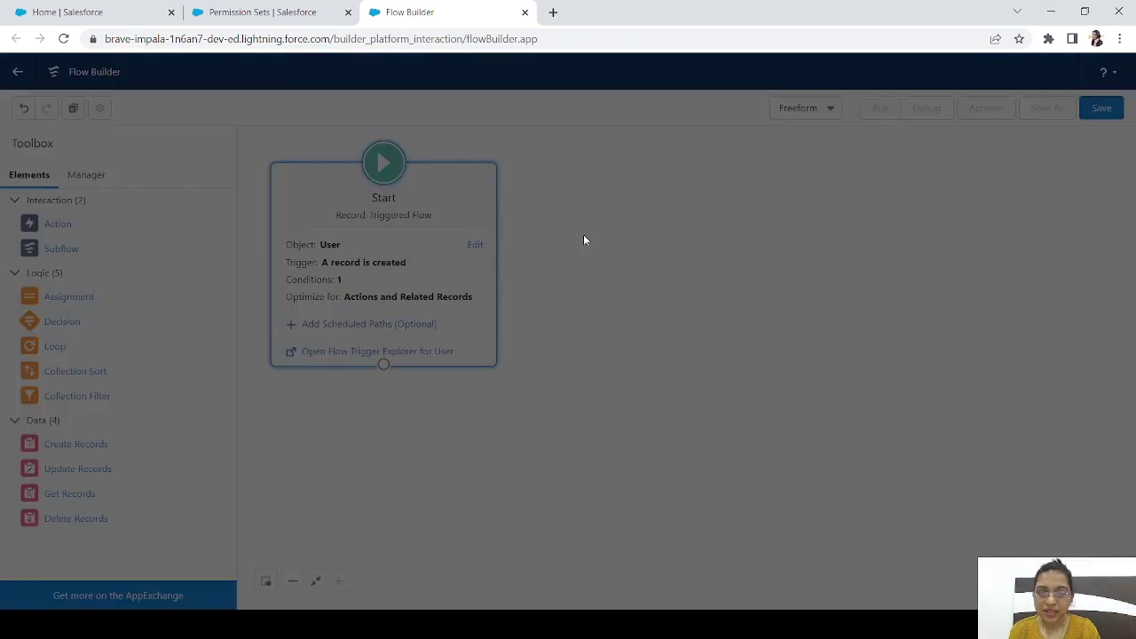
{"action": "type", "text": "Ge"}
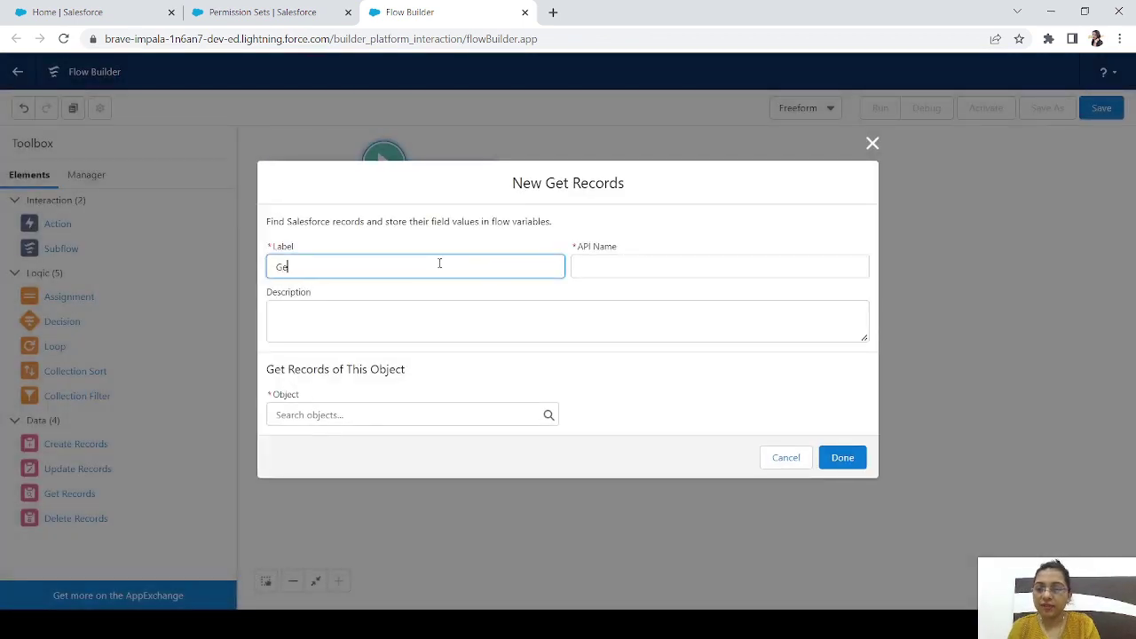
{"action": "type", "text": "t the"}
{"action": "key", "text": "BackSpace"}
{"action": "key", "text": "BackSpace"}
{"action": "key", "text": "BackSpace"}
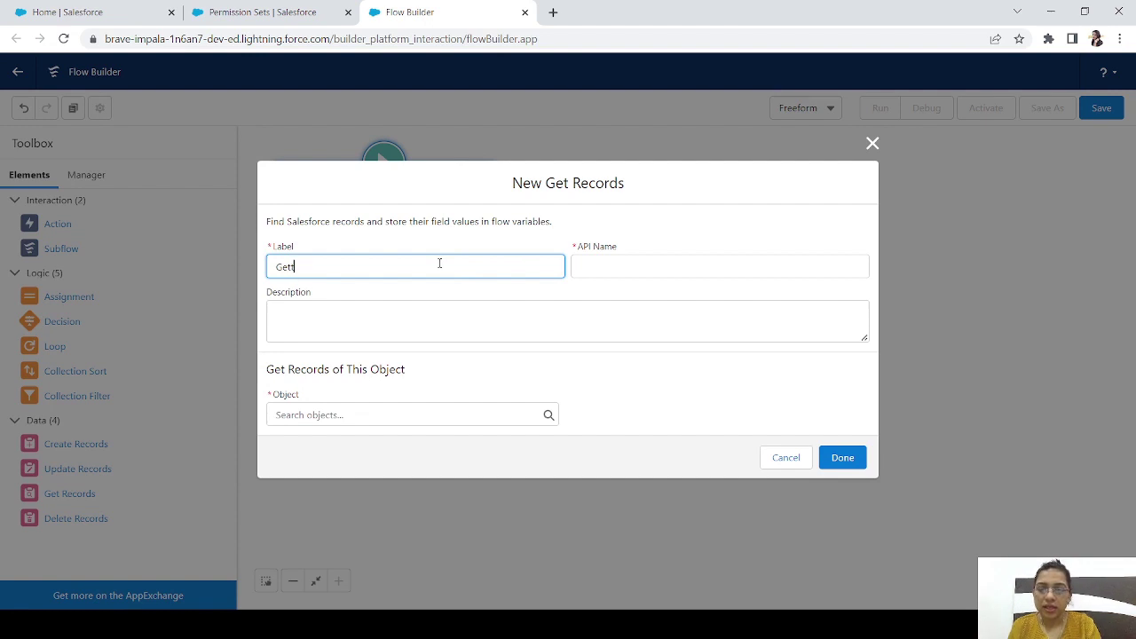
{"action": "type", "text": "the permis"}
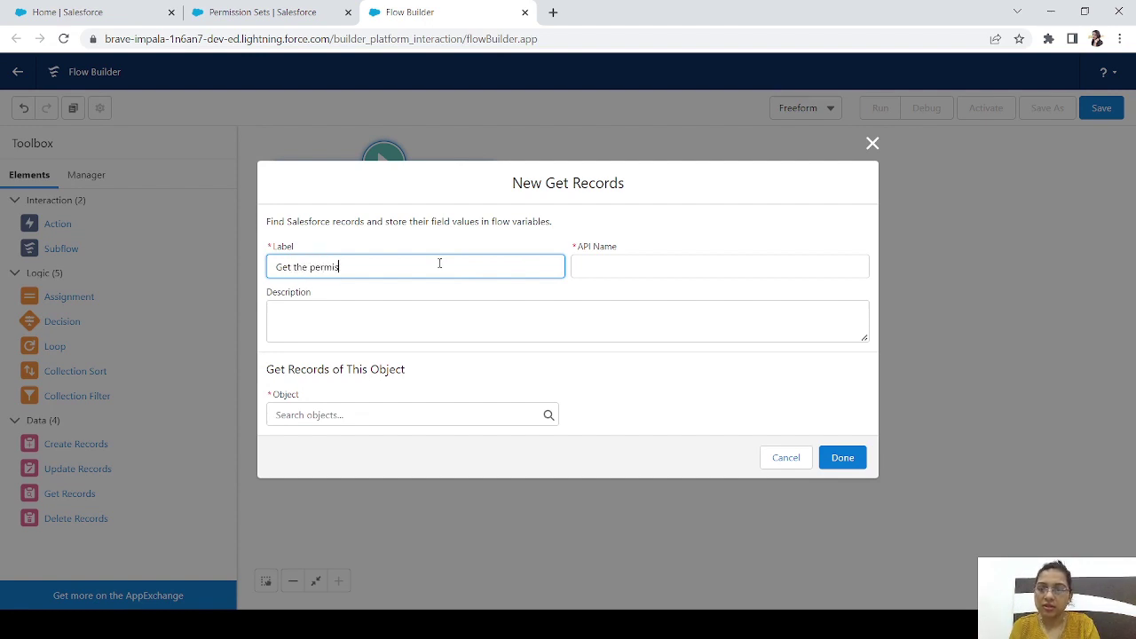
{"action": "type", "text": "sion set"}
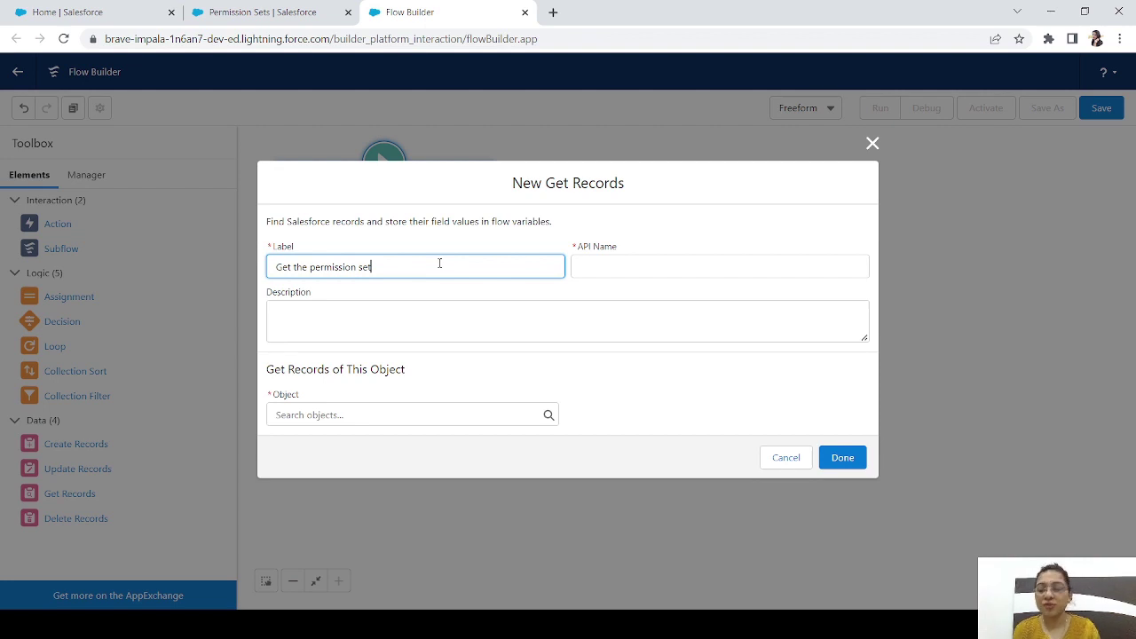
{"action": "key", "text": "Tab"}
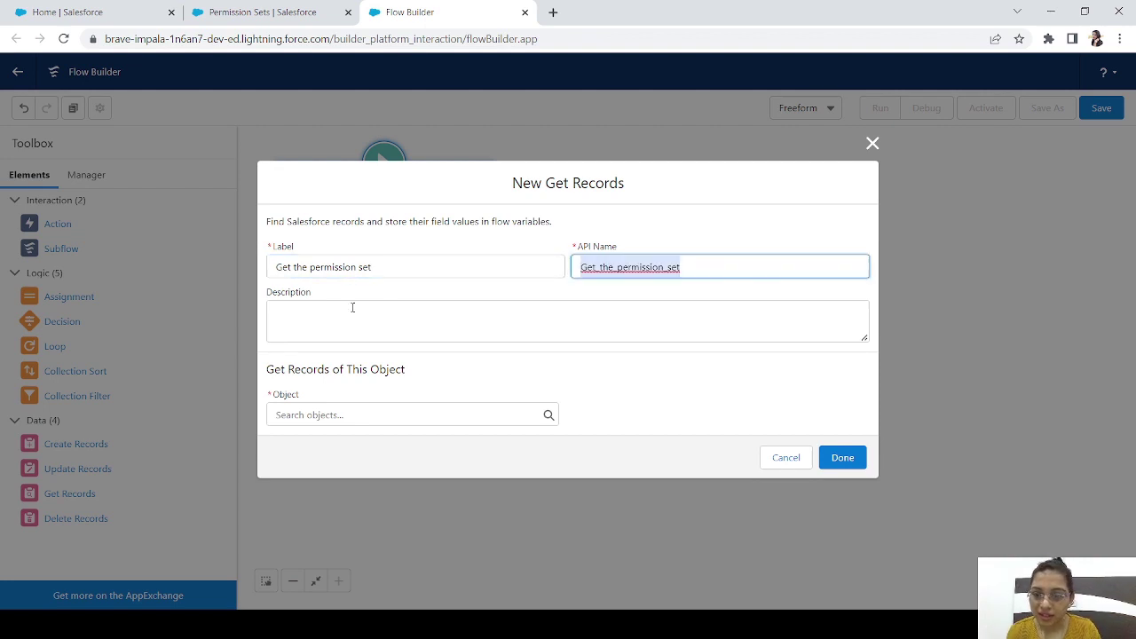
Query the Permission Set object filtered by Name Equals CRMUserPsl and save the element
{"action": "left_click", "coordinate": [396, 414]}
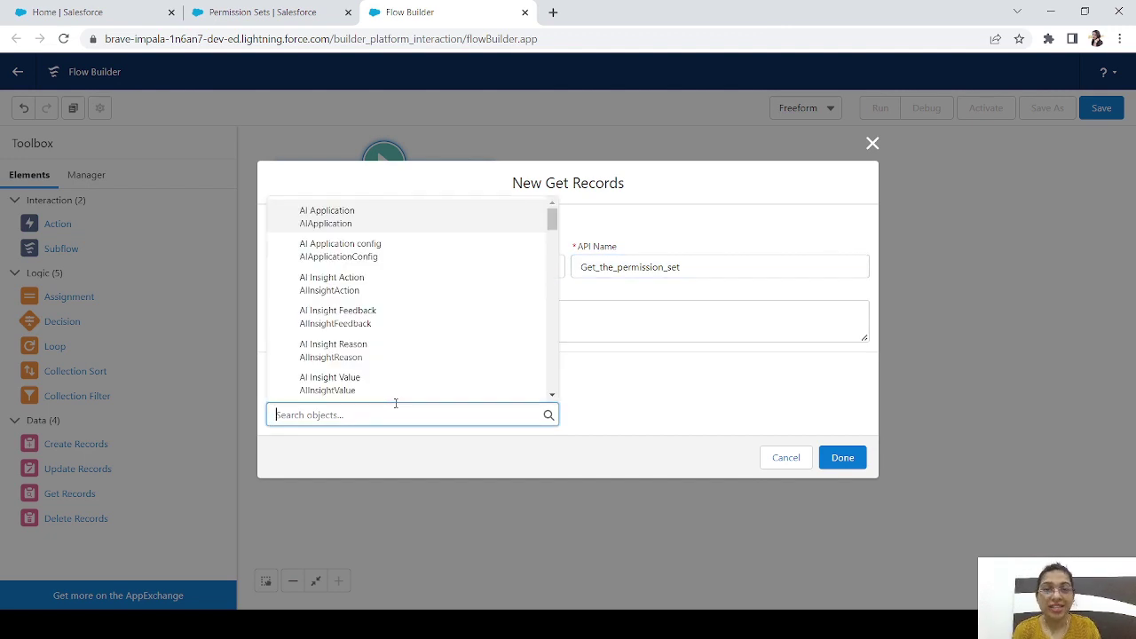
{"action": "type", "text": "per"}
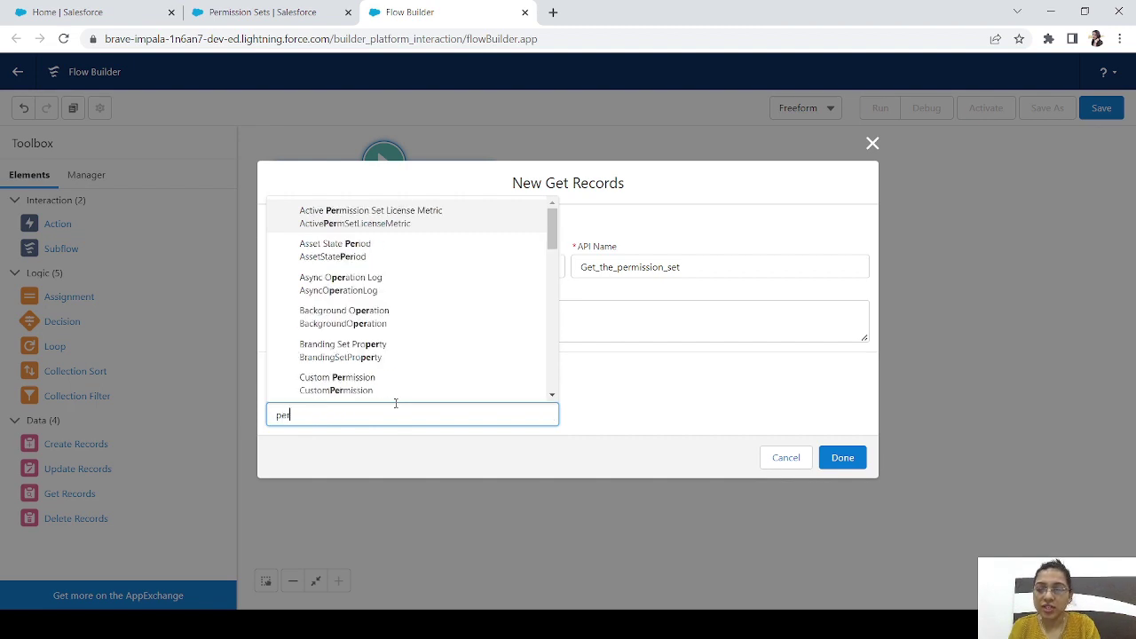
{"action": "type", "text": "mission set"}
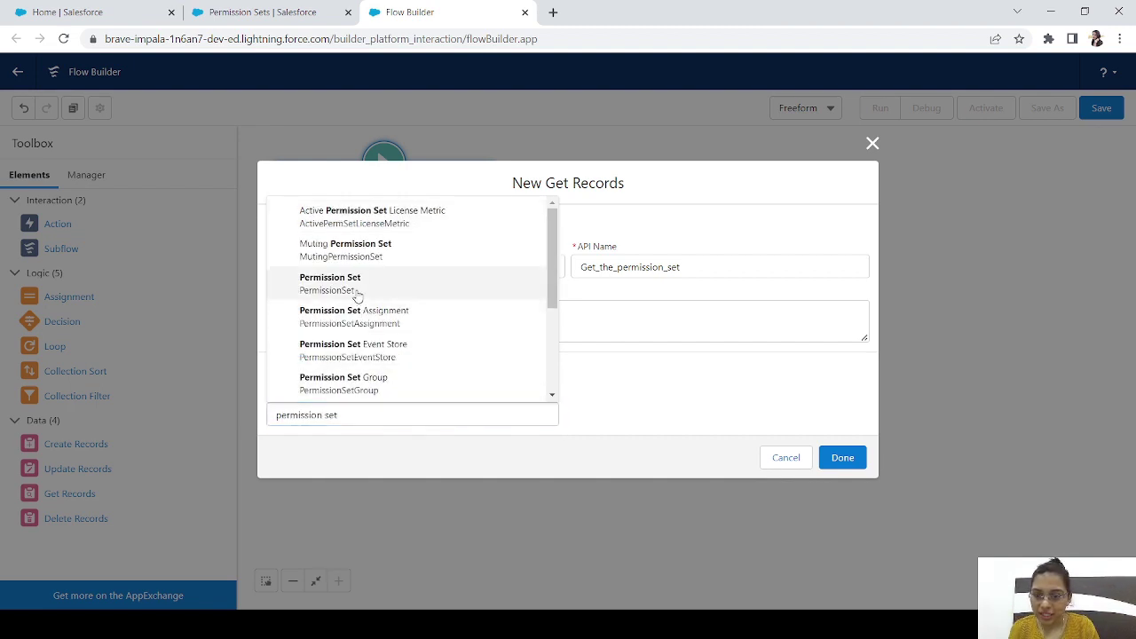
{"action": "left_click", "coordinate": [355, 284]}
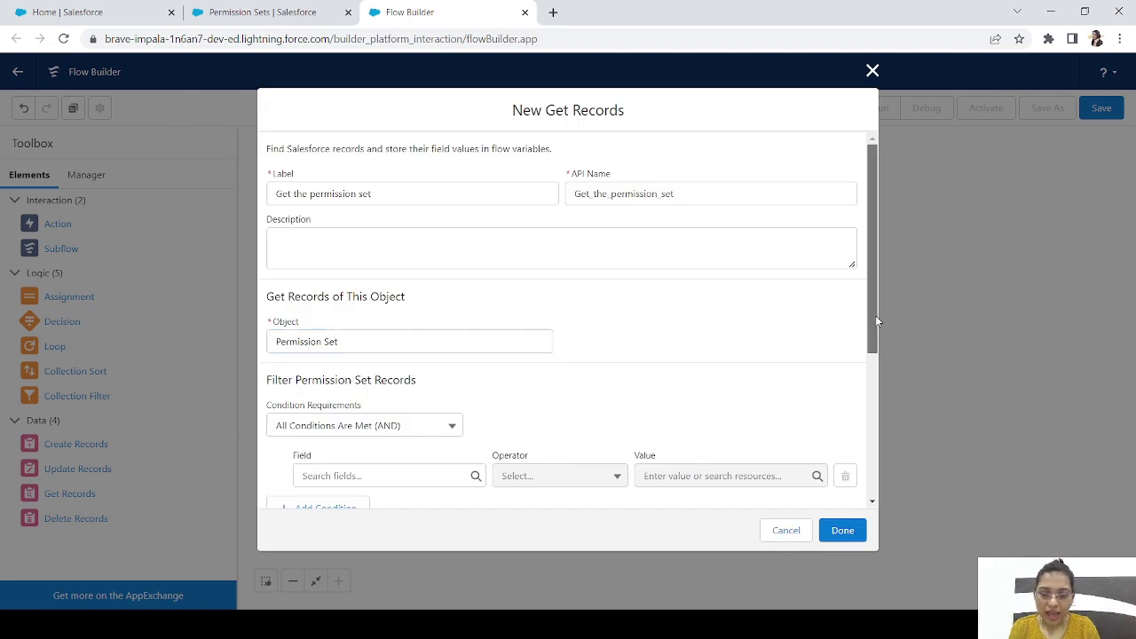
{"action": "left_click_drag", "start_coordinate": [875, 315], "coordinate": [875, 384]}
{"action": "left_click", "coordinate": [305, 355]}
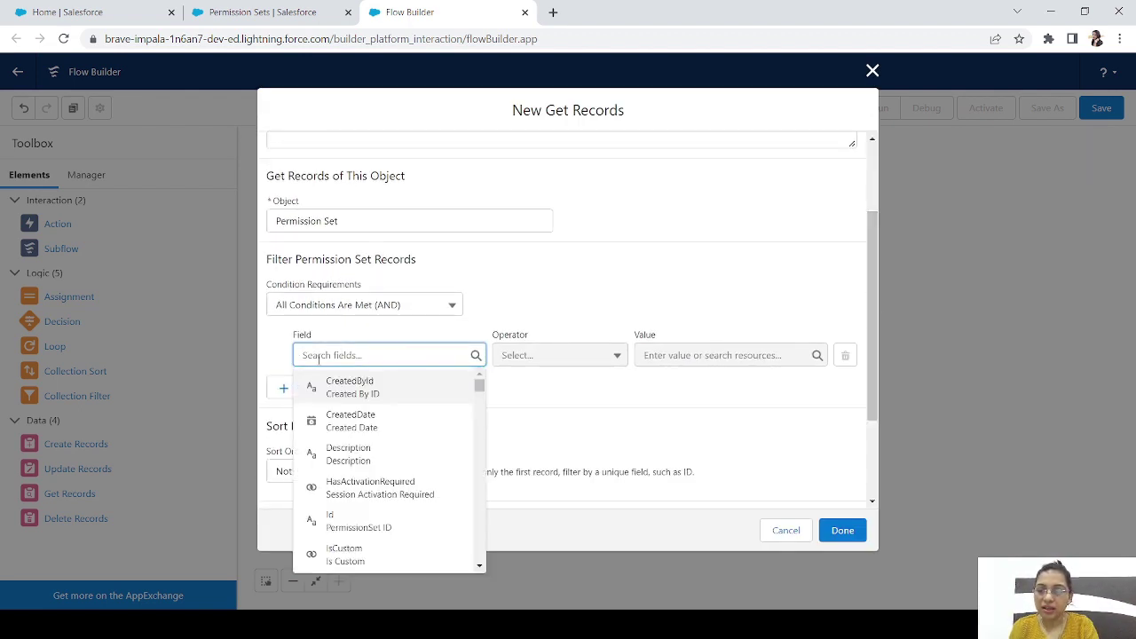
{"action": "type", "text": "name"}
{"action": "left_click", "coordinate": [352, 392]}
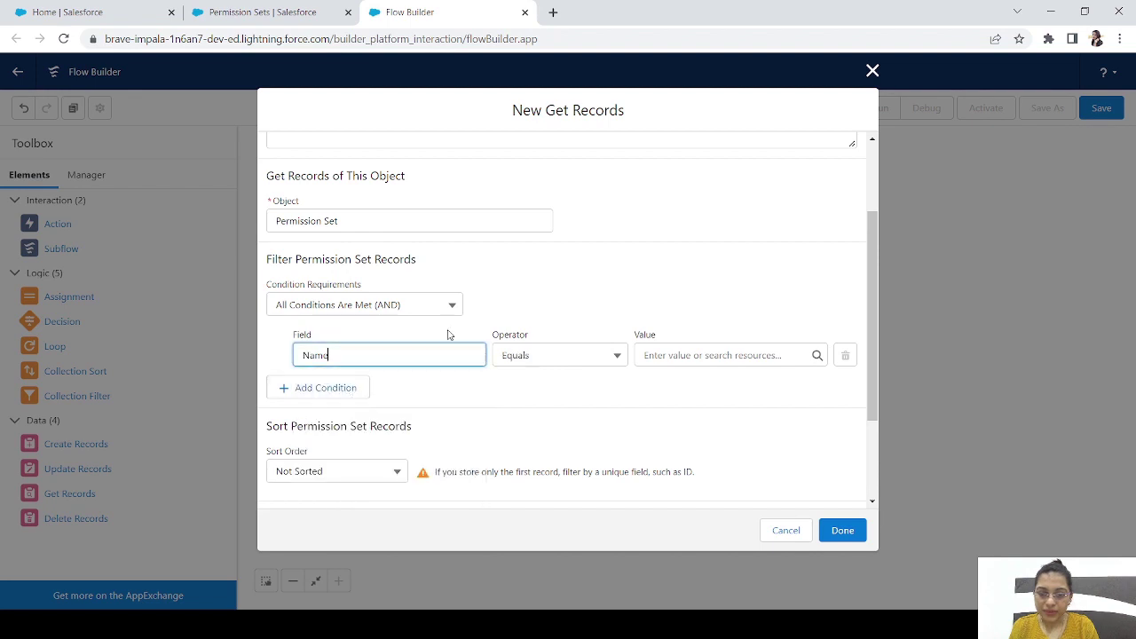
{"action": "left_click", "coordinate": [697, 352]}
{"action": "key", "text": "ctrl+v"}
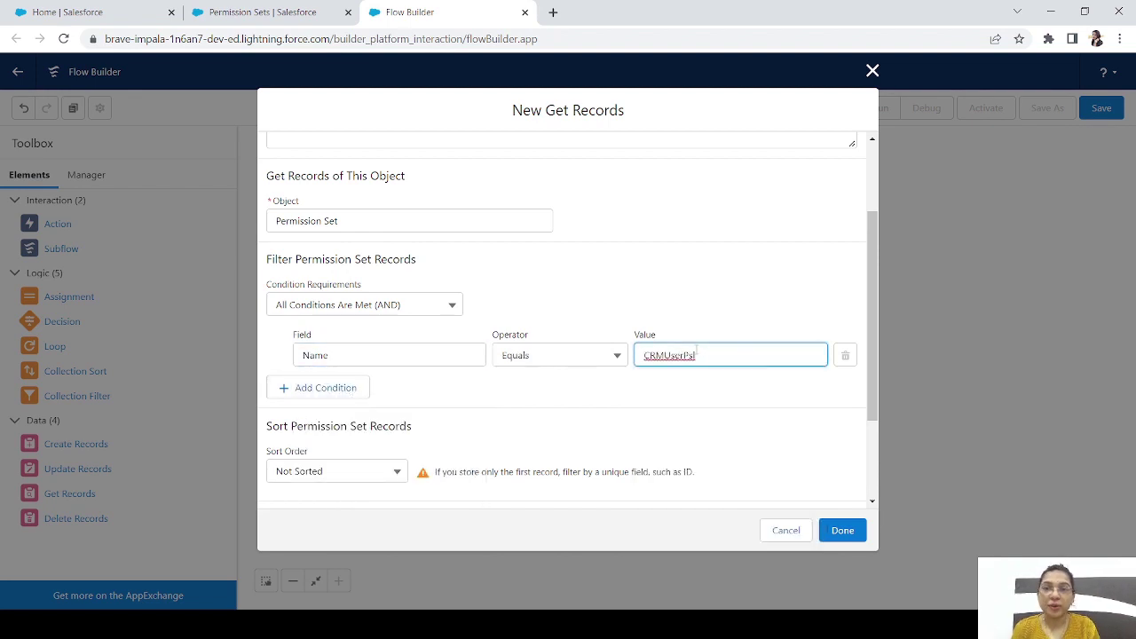
{"action": "left_click_drag", "start_coordinate": [875, 382], "coordinate": [882, 481]}
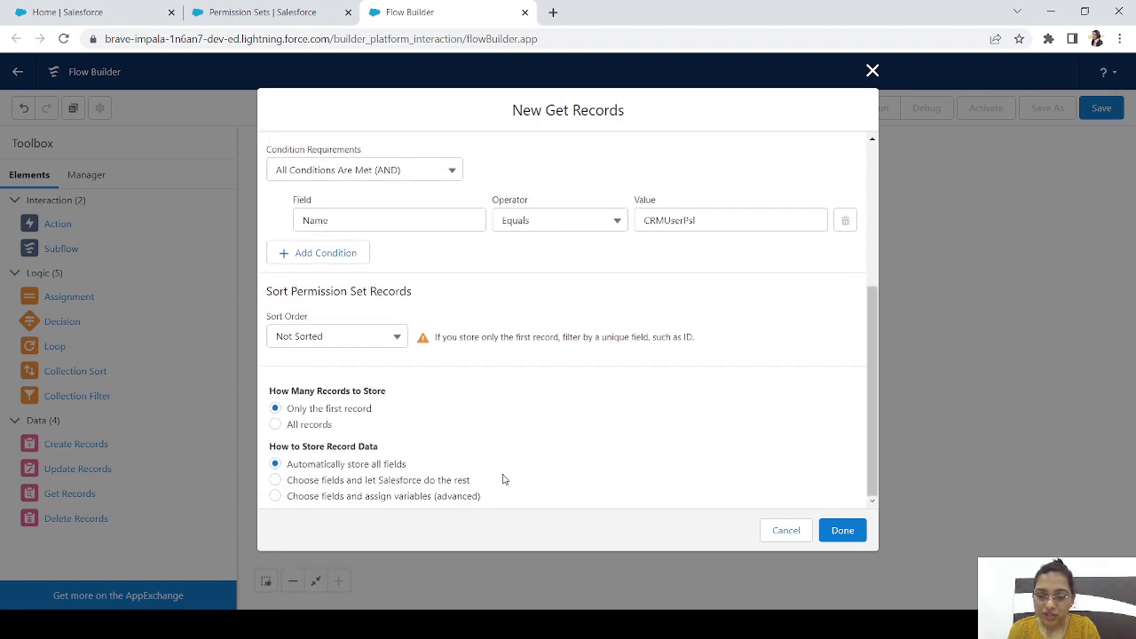
{"action": "left_click", "coordinate": [842, 530]}
{"action": "left_click_drag", "start_coordinate": [382, 363], "coordinate": [650, 261]}
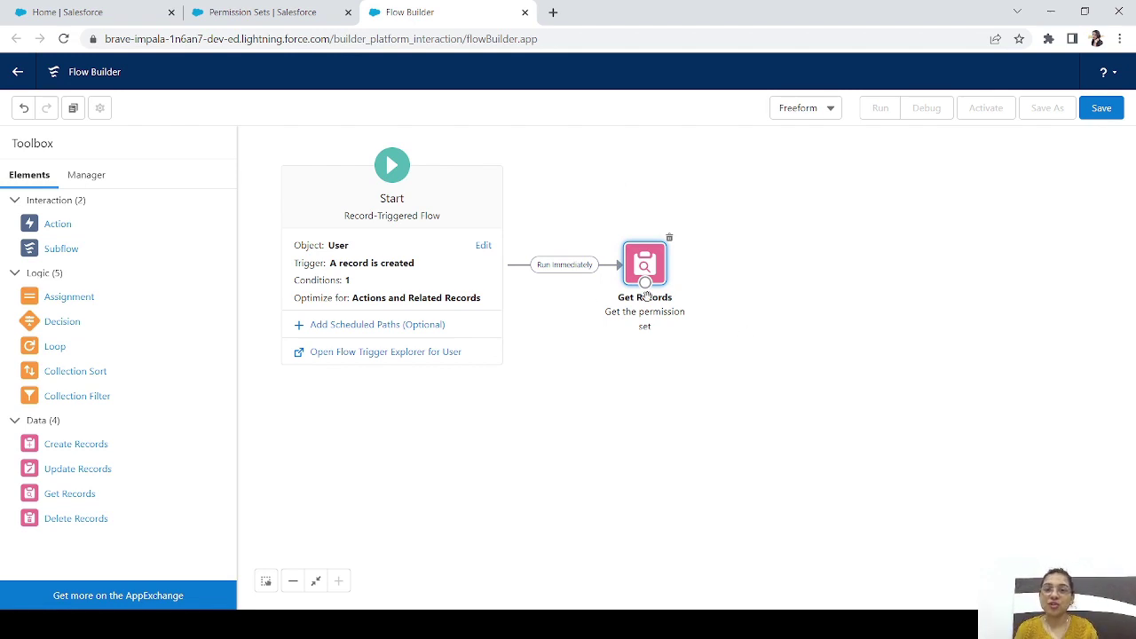
Add a Decision labelled 'Checking the permission set' with outcome 'Checking if it exists'
{"action": "left_click_drag", "start_coordinate": [59, 323], "coordinate": [749, 266]}
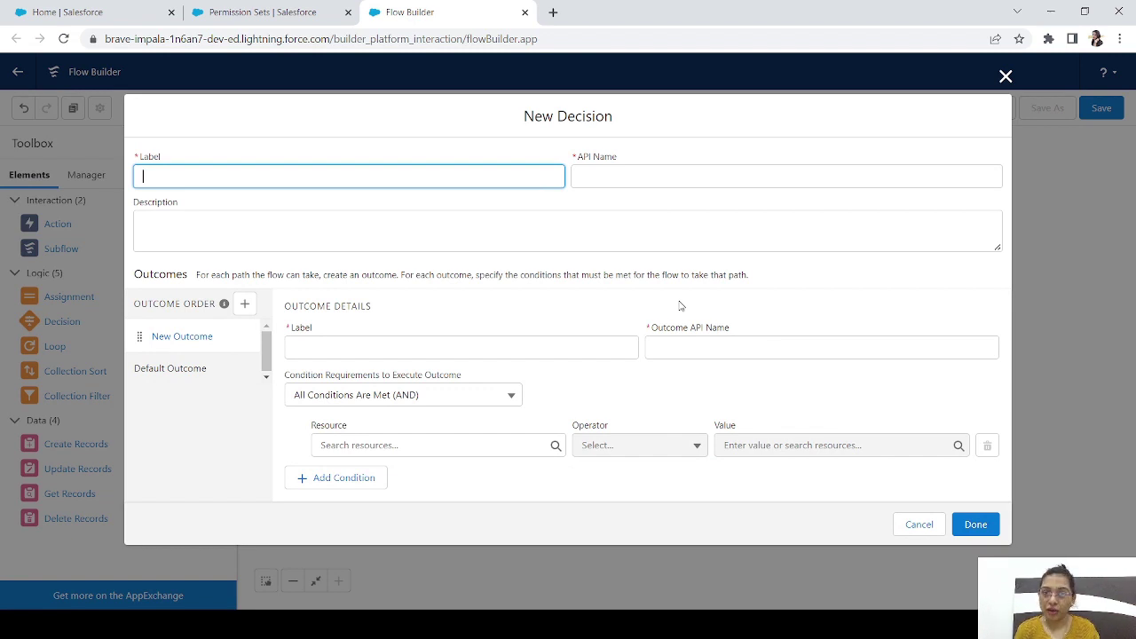
{"action": "type", "text": "Checking"}
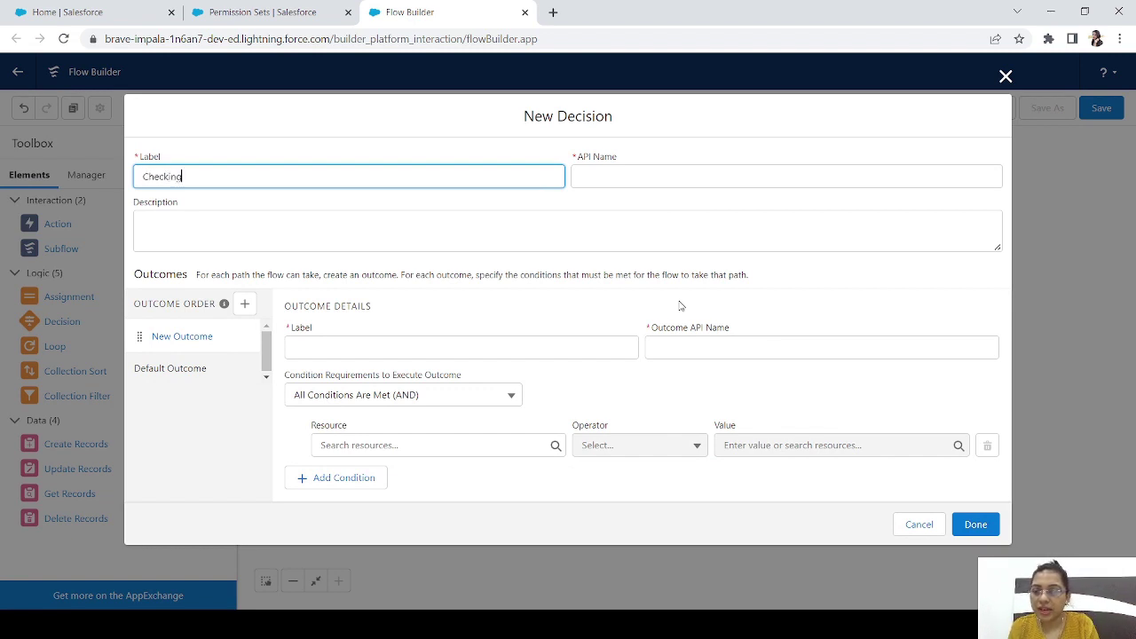
{"action": "type", "text": " the permission set"}
{"action": "key", "text": "Tab"}
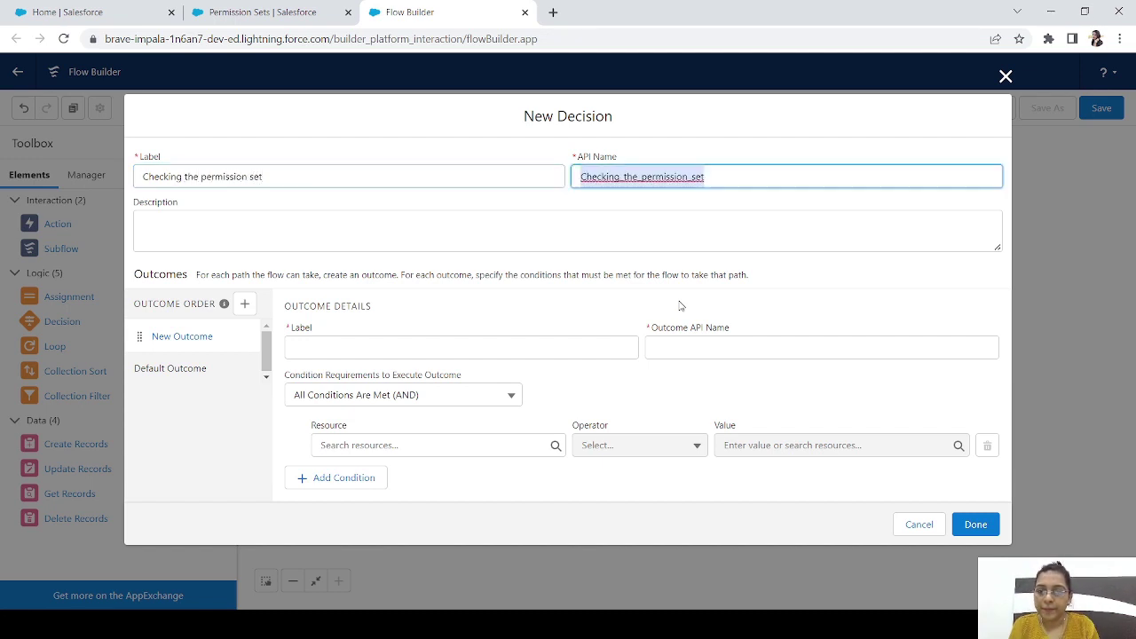
{"action": "left_click", "coordinate": [346, 348]}
{"action": "type", "text": "Checking if"}
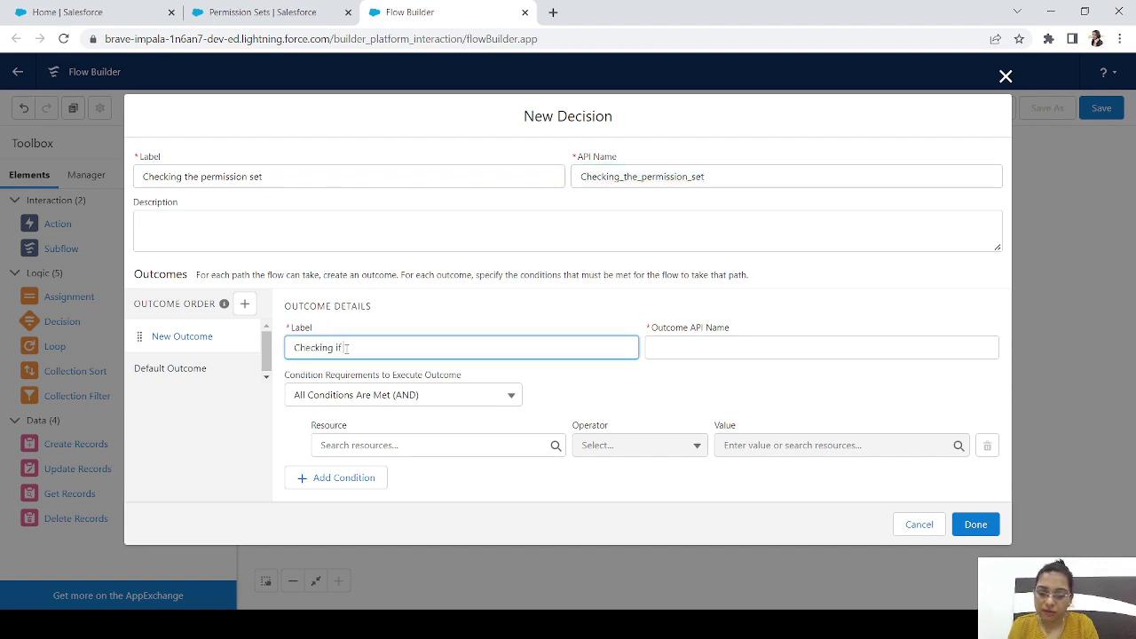
{"action": "type", "text": " it exists"}
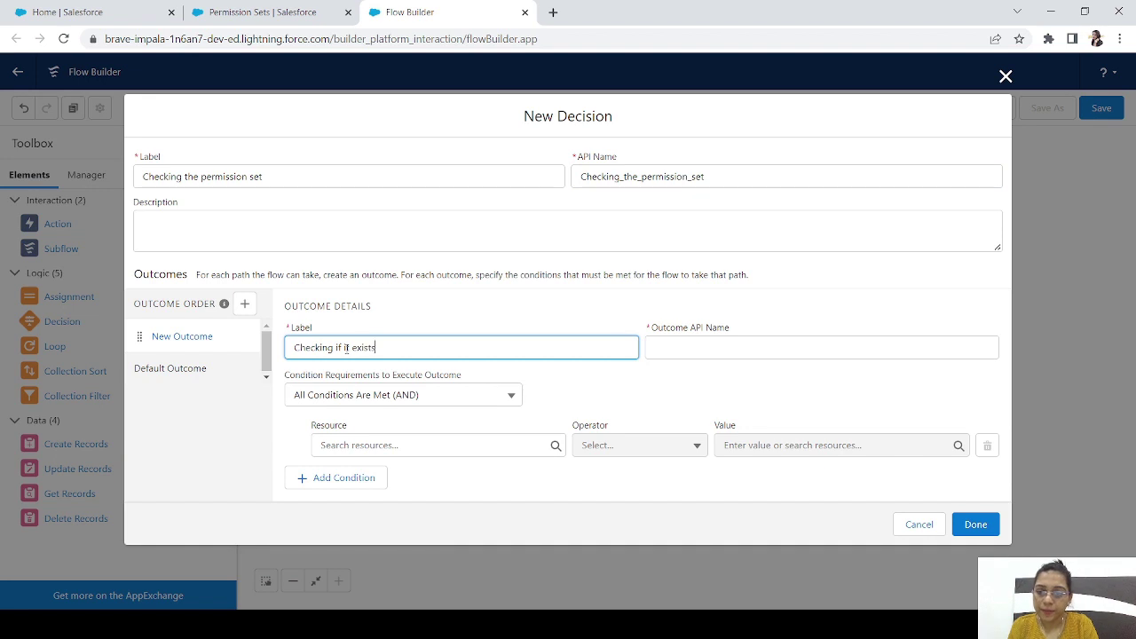
{"action": "key", "text": "Tab"}
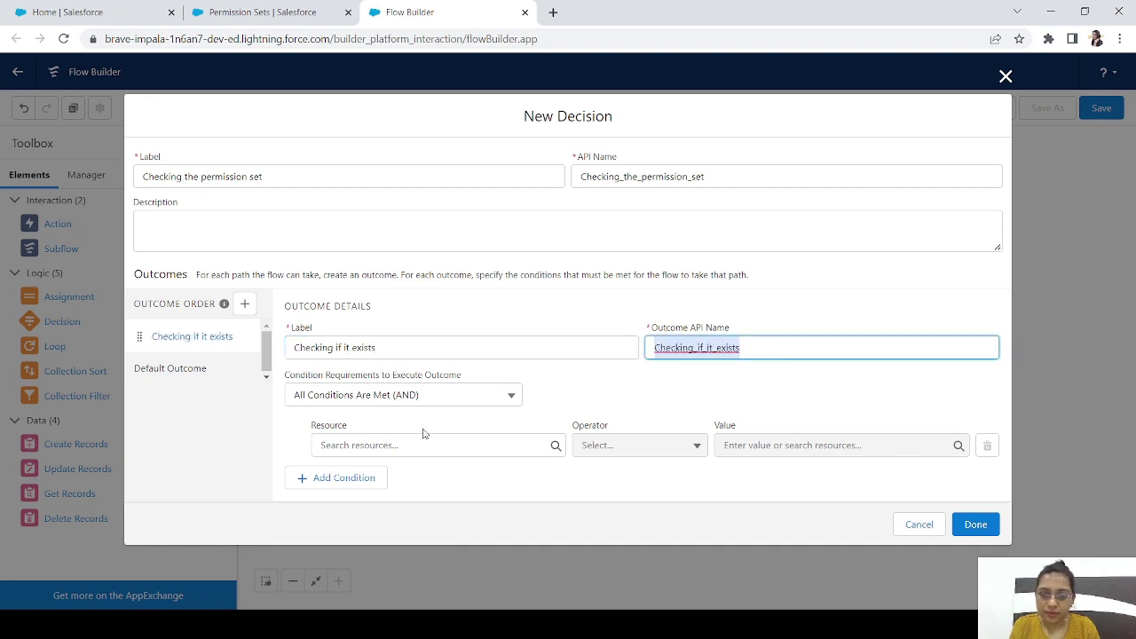
Set the outcome condition to the fetched permission set's Id Is Null False and save
{"action": "left_click", "coordinate": [383, 445]}
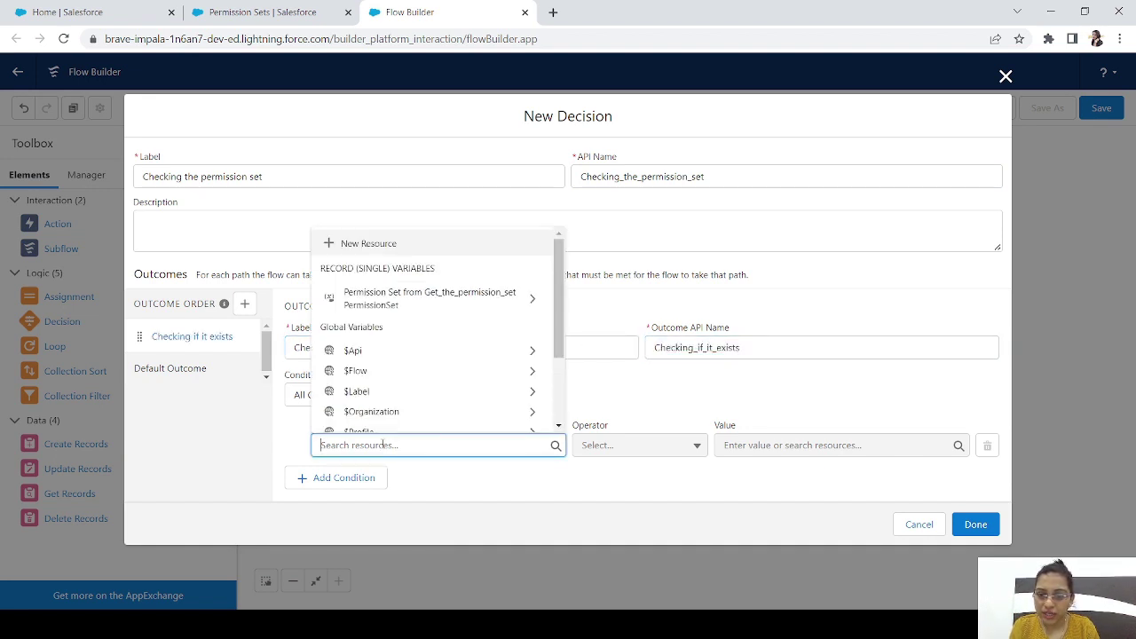
{"action": "left_click", "coordinate": [404, 302]}
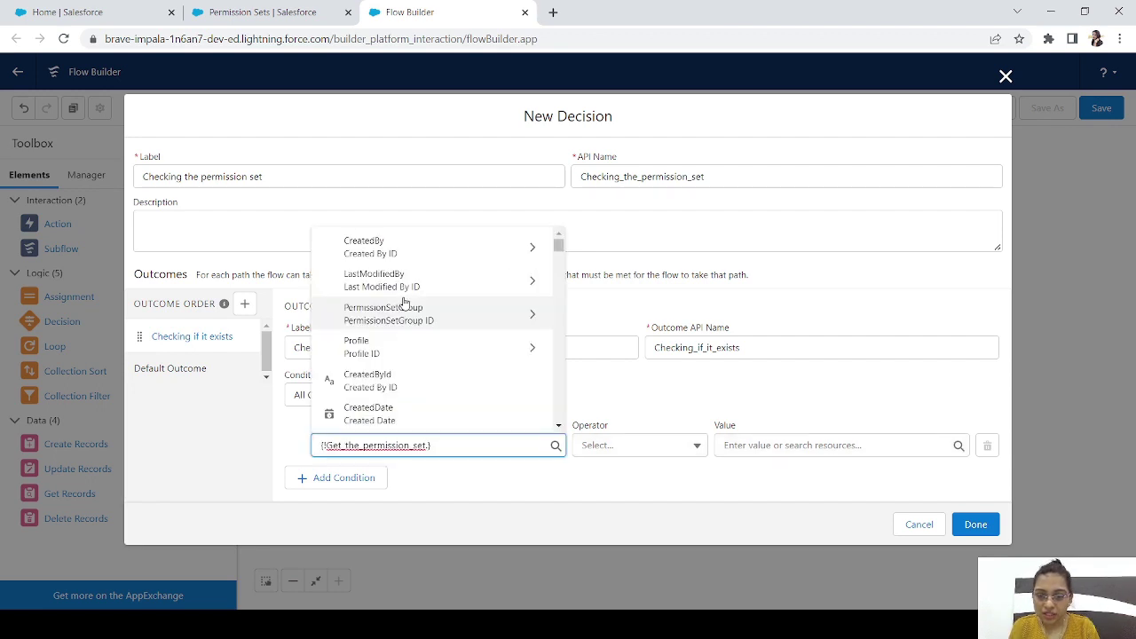
{"action": "type", "text": "Id"}
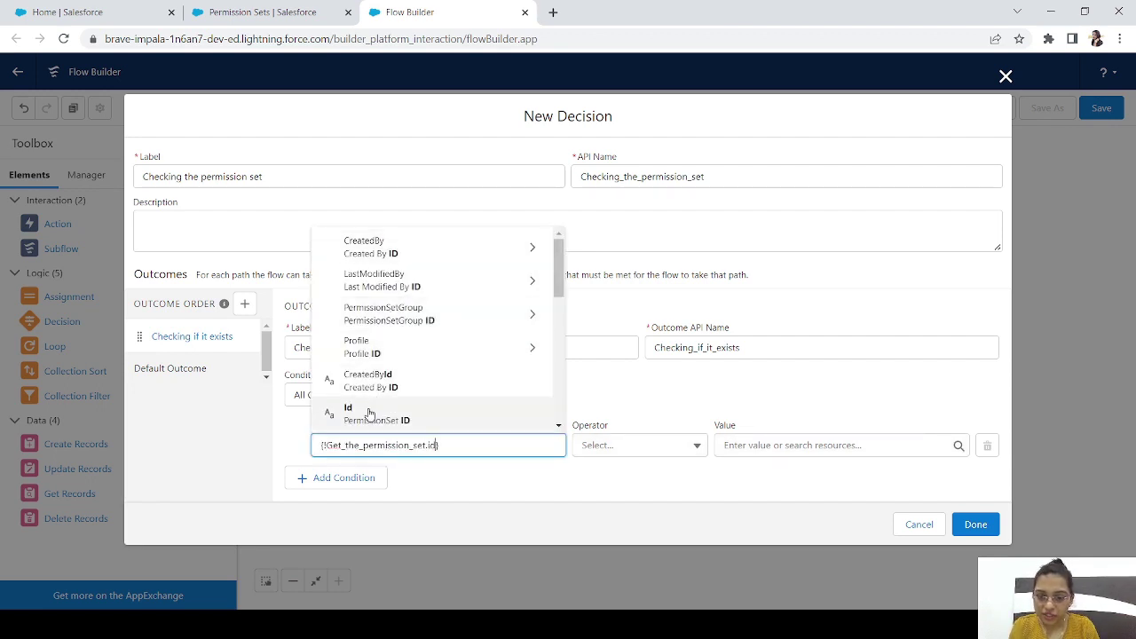
{"action": "left_click", "coordinate": [368, 407]}
{"action": "left_click", "coordinate": [637, 444]}
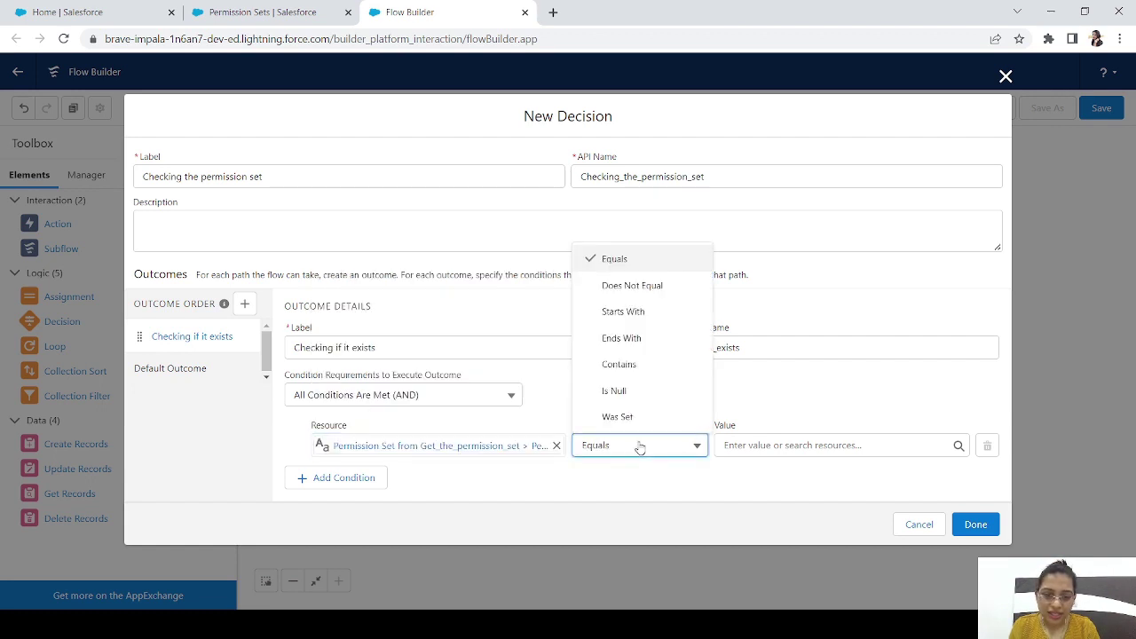
{"action": "left_click", "coordinate": [614, 391]}
{"action": "left_click", "coordinate": [758, 446]}
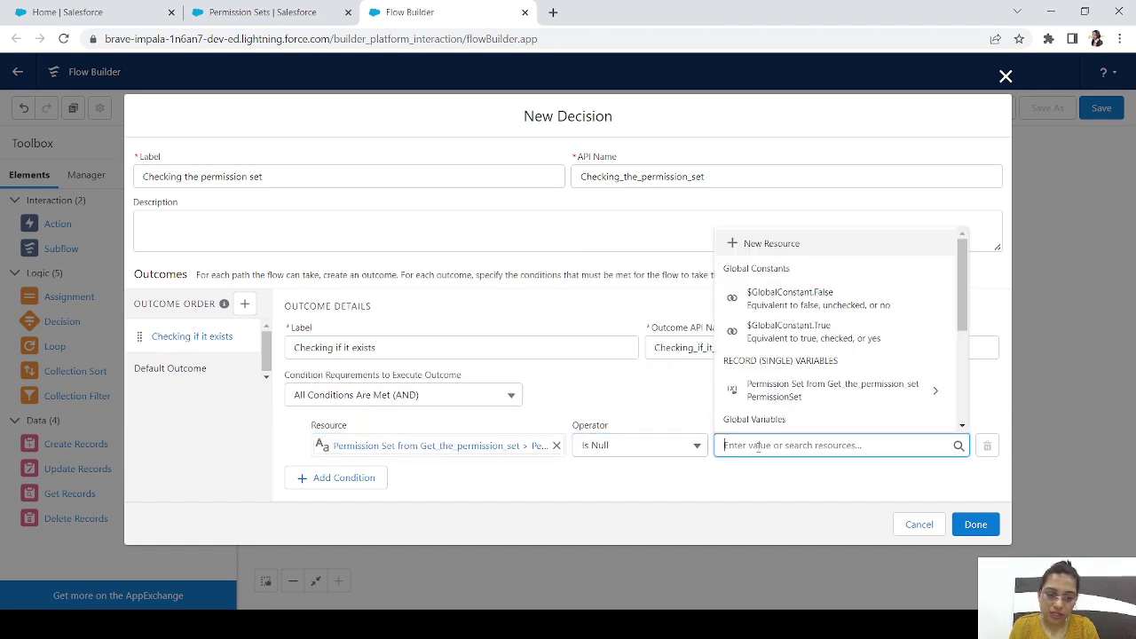
{"action": "type", "text": "fa"}
{"action": "left_click", "coordinate": [793, 422]}
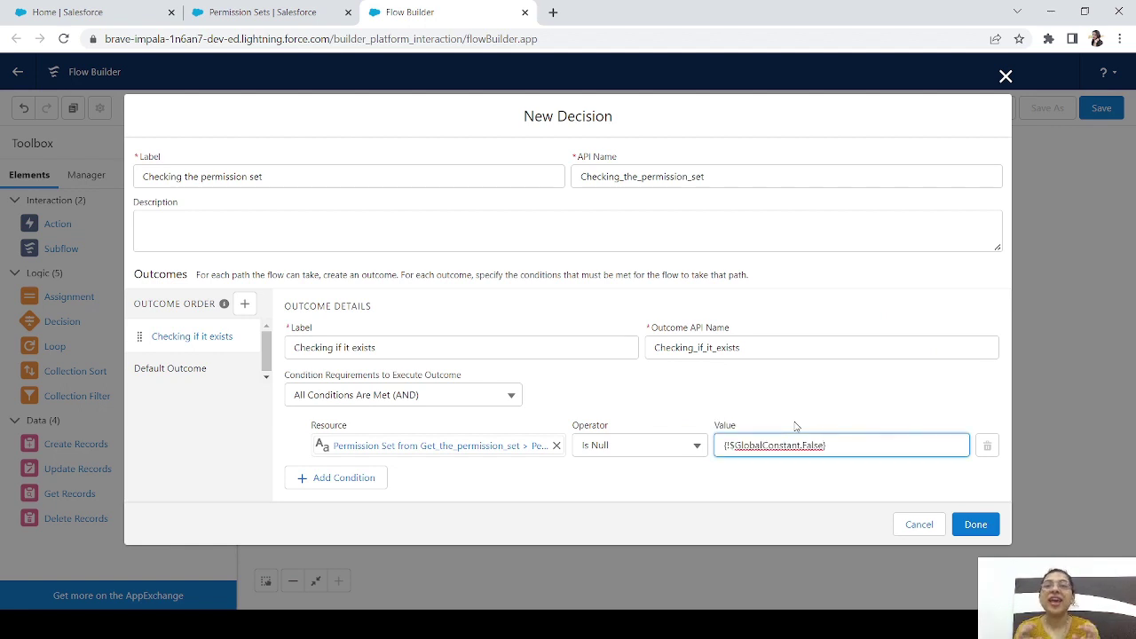
{"action": "left_click", "coordinate": [980, 525]}
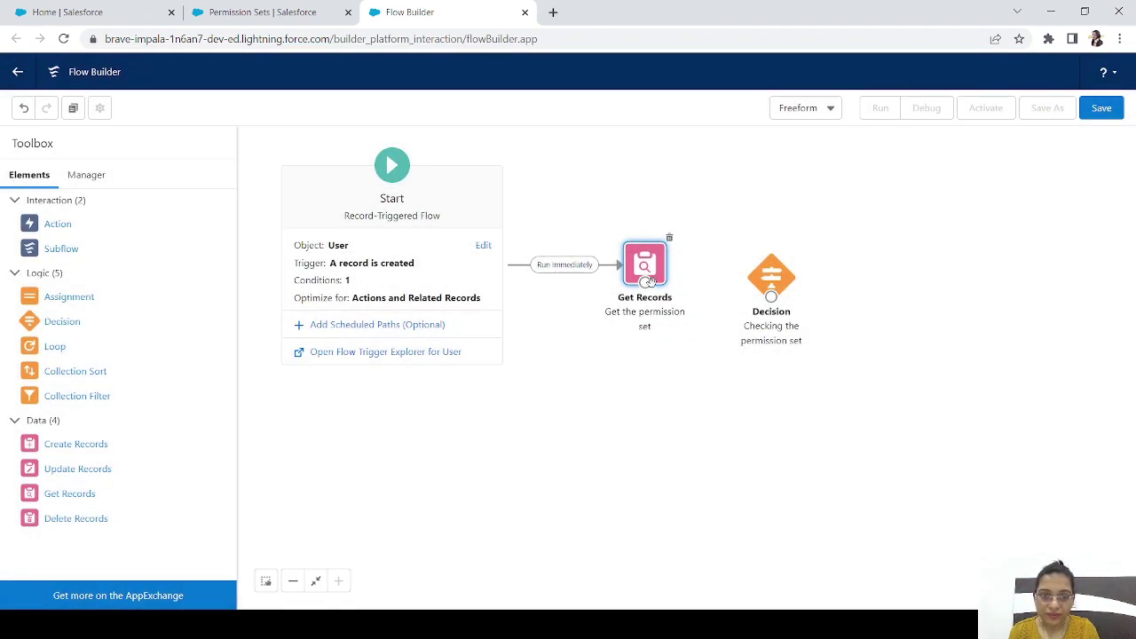
Connect Get Records to the decision and drop a Create Records element onto the canvas
{"action": "left_click_drag", "start_coordinate": [682, 309], "coordinate": [776, 315]}
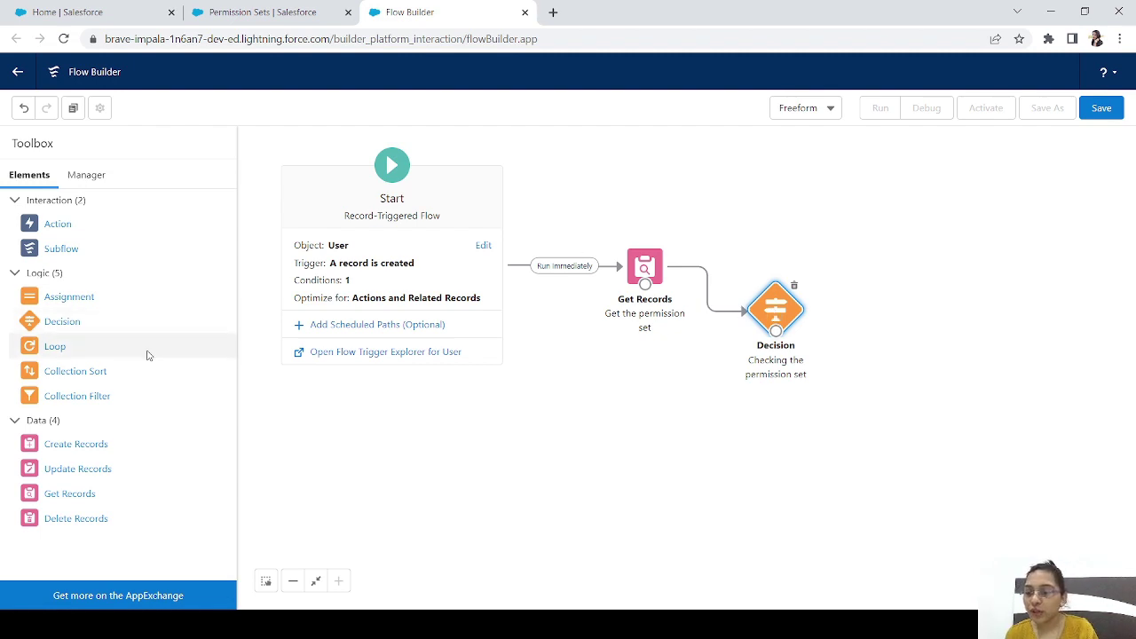
{"action": "left_click_drag", "start_coordinate": [76, 448], "coordinate": [638, 485]}
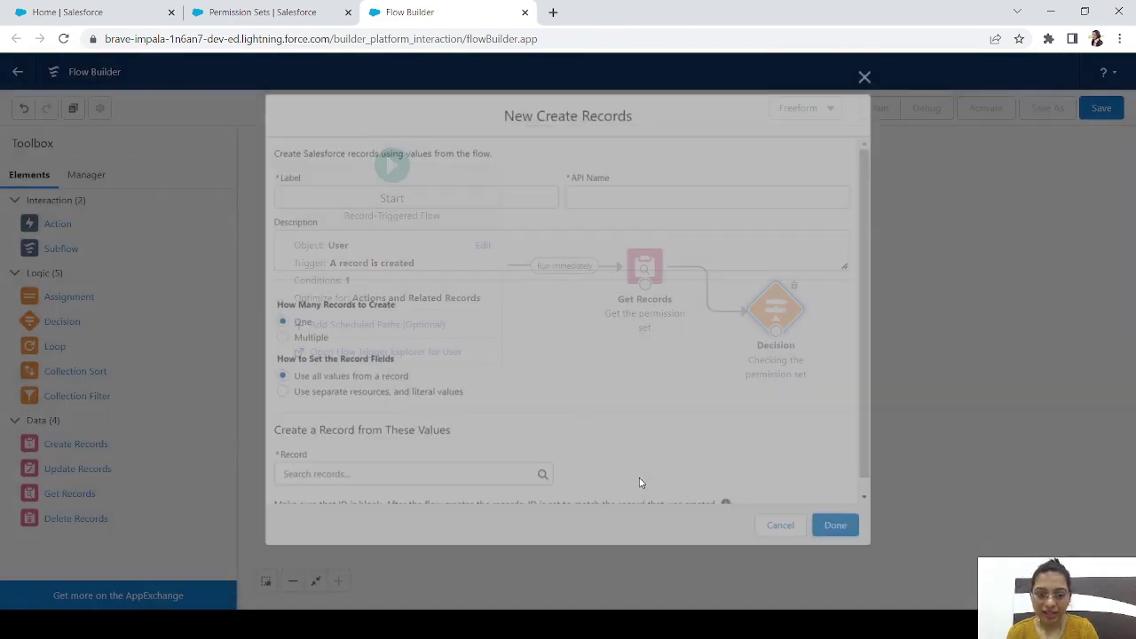
Label the step 'Assigning permission set to user' and create a Permission Set Assignment from separate values
{"action": "type", "text": "Creatio"}
{"action": "key", "text": "BackSpace"}
{"action": "key", "text": "BackSpace"}
{"action": "key", "text": "BackSpace"}
{"action": "key", "text": "BackSpace"}
{"action": "key", "text": "BackSpace"}
{"action": "key", "text": "BackSpace"}
{"action": "key", "text": "BackSpace"}
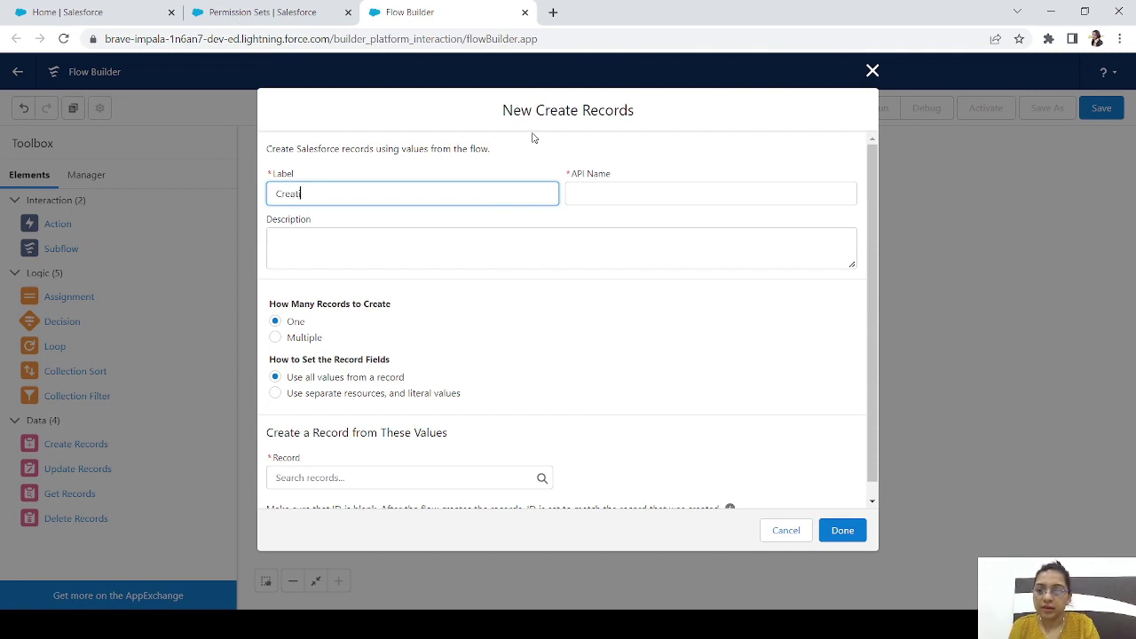
{"action": "type", "text": "Assigning"}
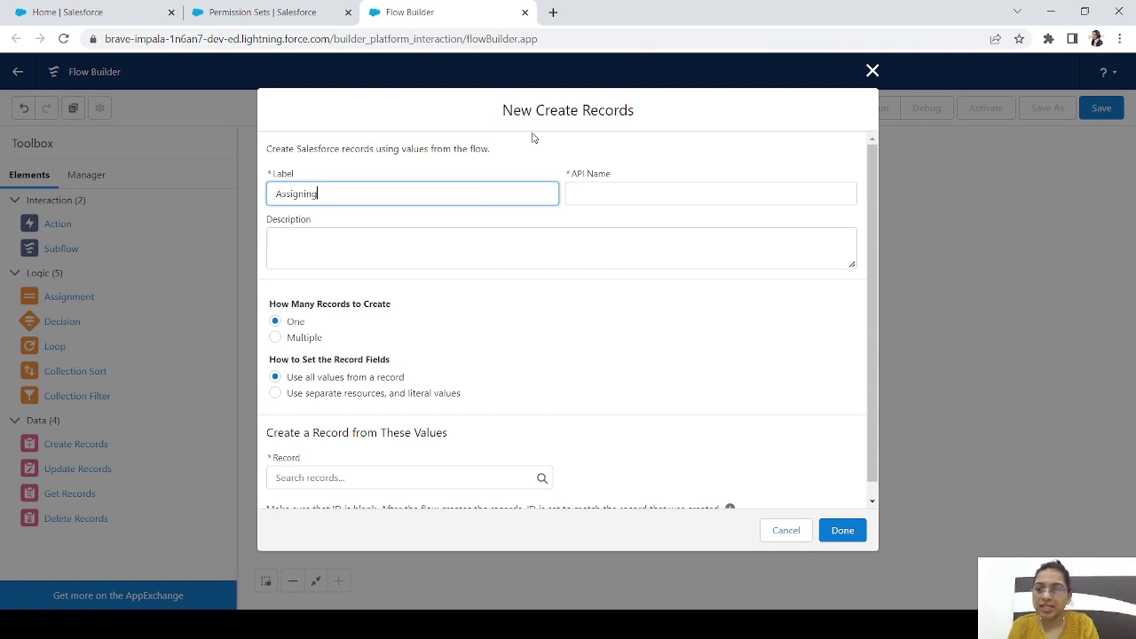
{"action": "type", "text": " permis"}
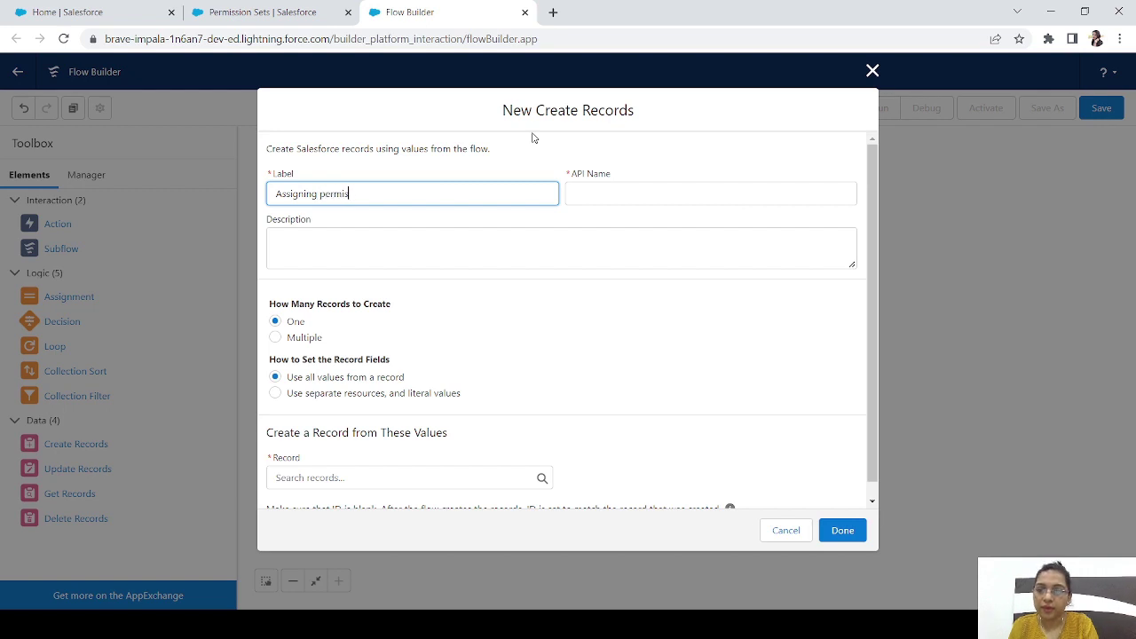
{"action": "type", "text": "sion set to user"}
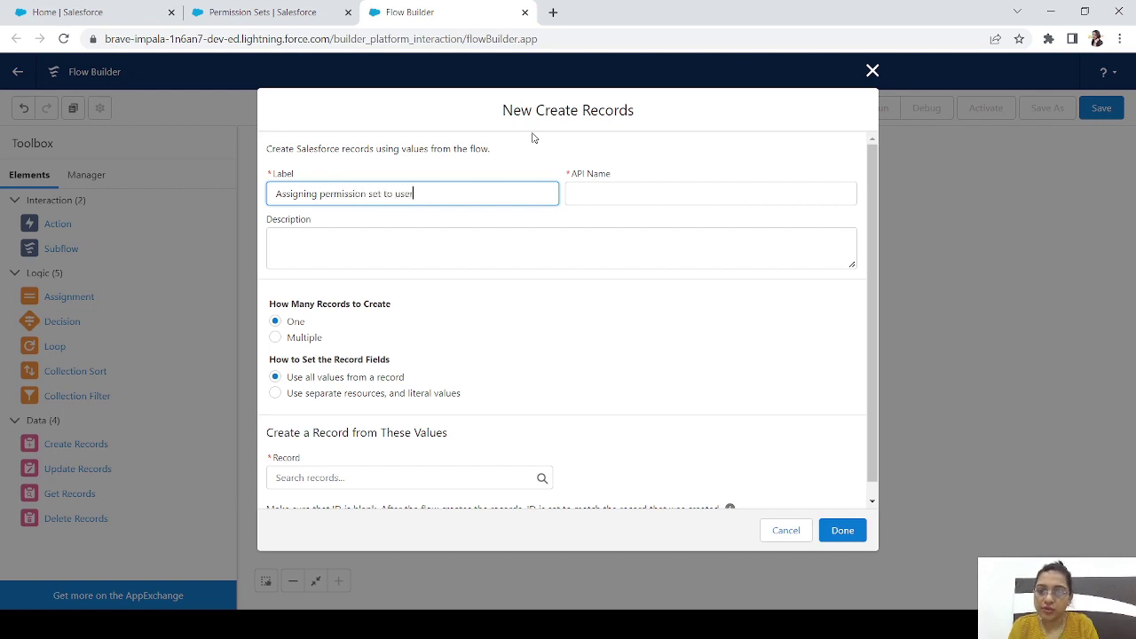
{"action": "key", "text": "Tab"}
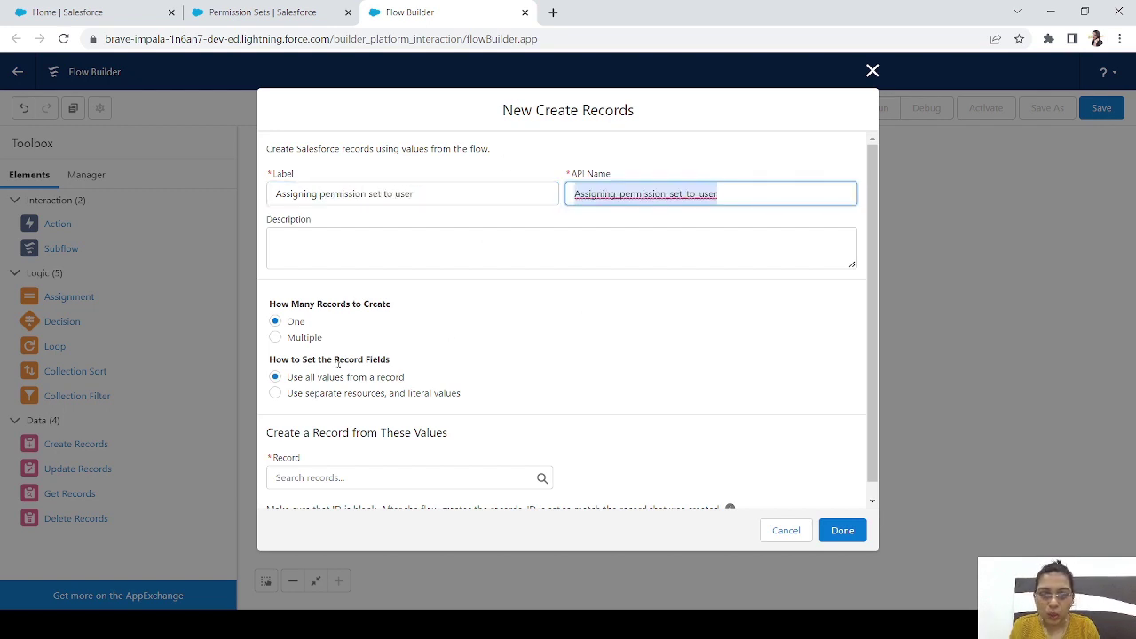
{"action": "scroll", "coordinate": [872, 399], "scroll_direction": "down", "scroll_amount": 1}
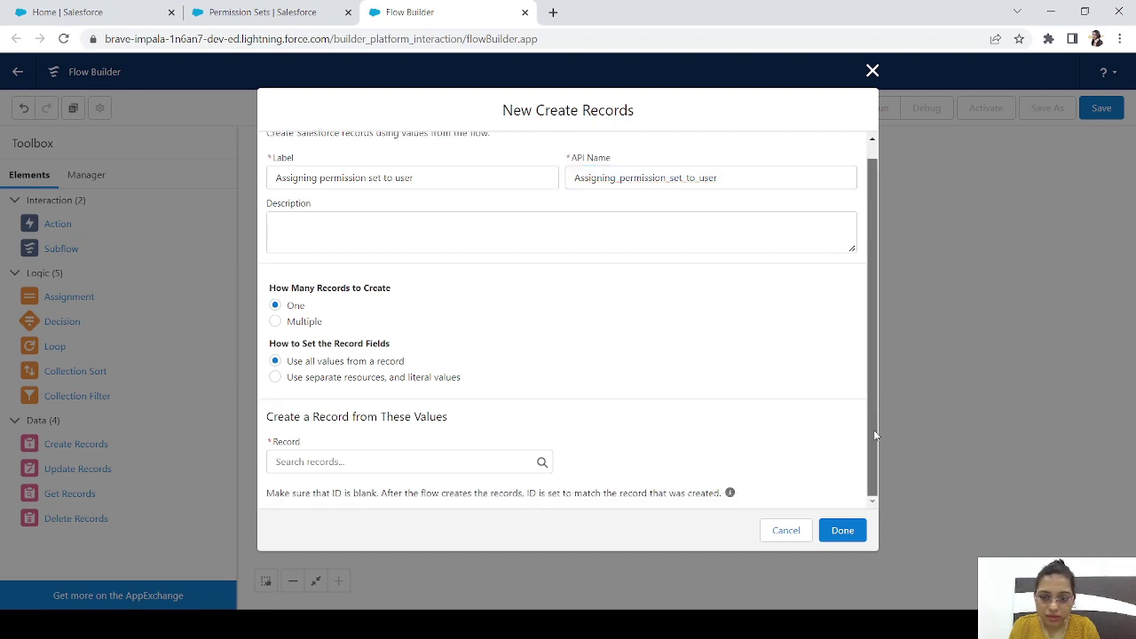
{"action": "left_click", "coordinate": [388, 383]}
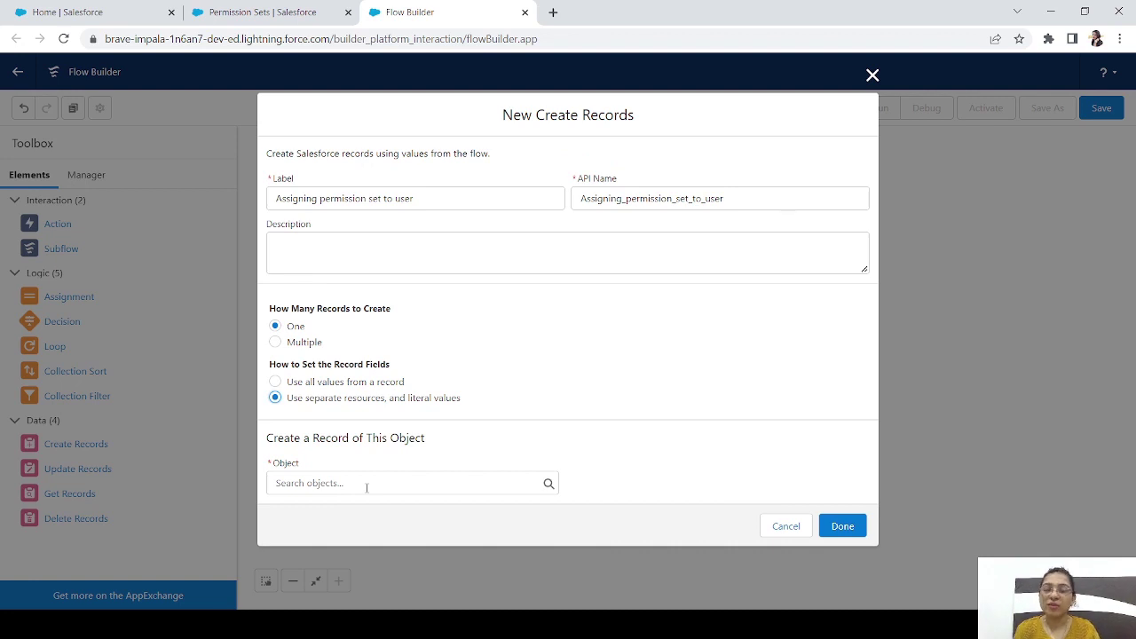
{"action": "left_click", "coordinate": [367, 487]}
{"action": "type", "text": "permission"}
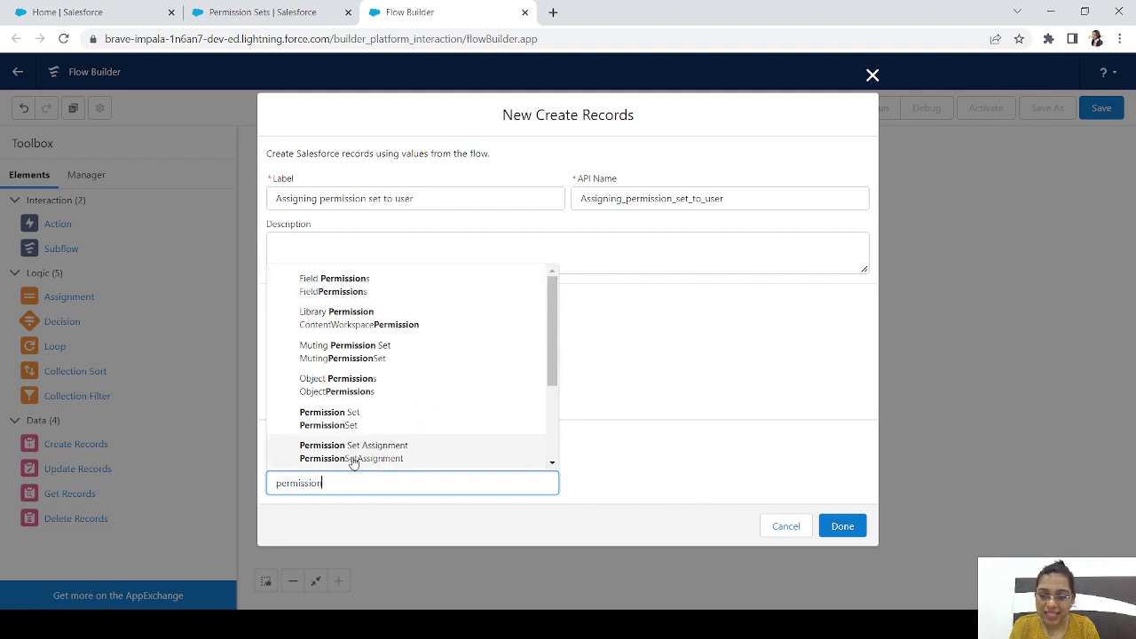
{"action": "left_click", "coordinate": [370, 455]}
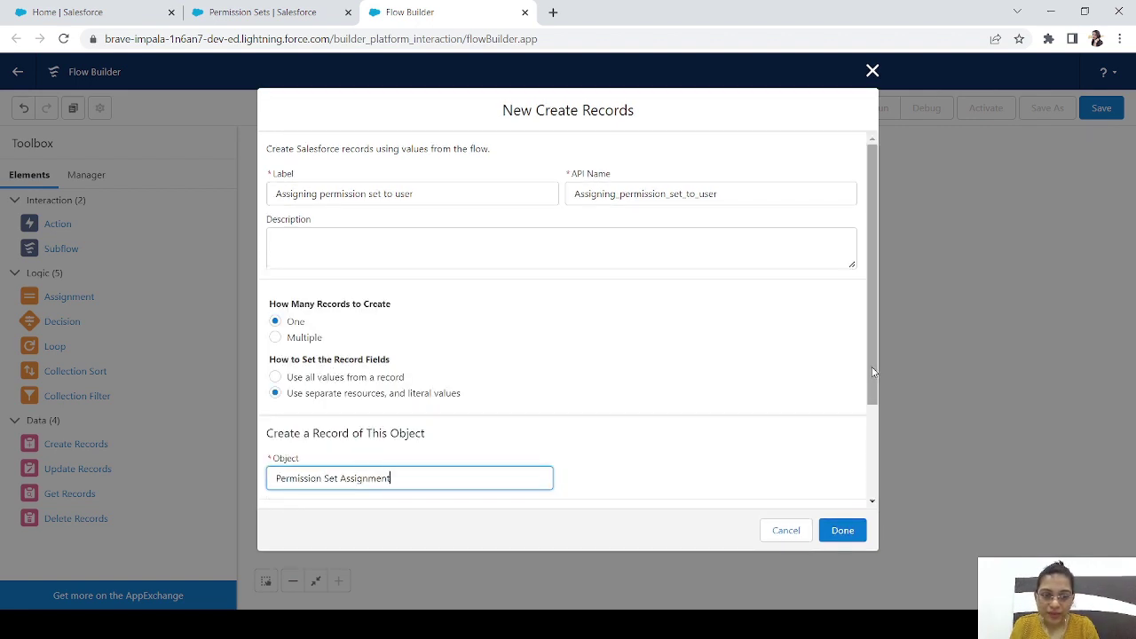
{"action": "scroll", "coordinate": [874, 373], "scroll_direction": "down", "scroll_amount": 3}
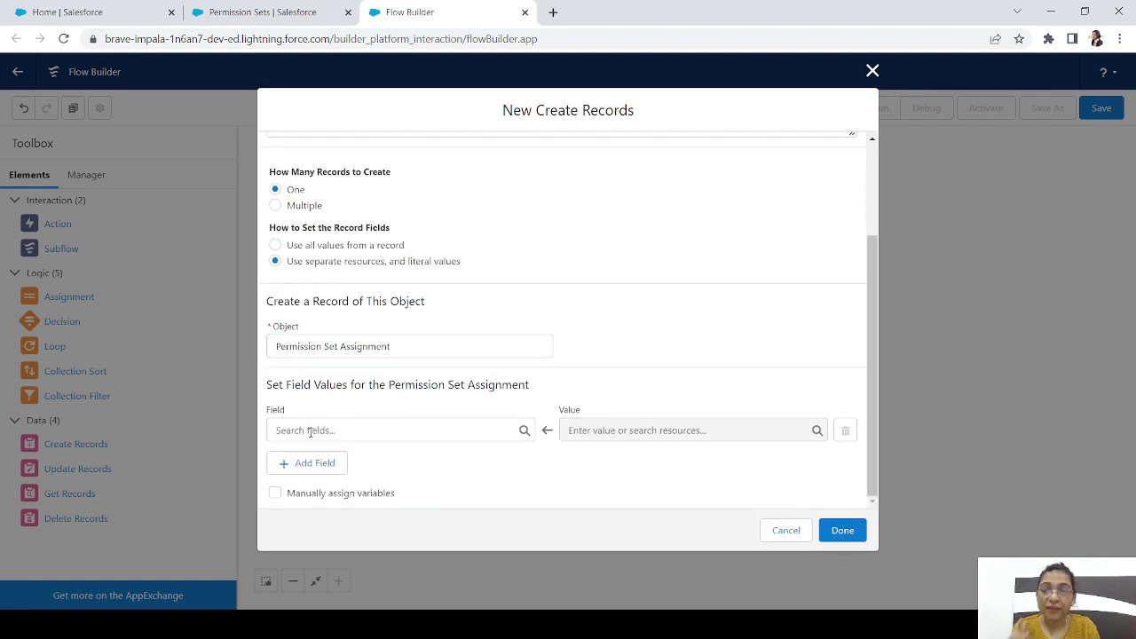
Set the AssigneeId field to the triggering record's Id ($Record.Id)
{"action": "left_click", "coordinate": [309, 430]}
{"action": "type", "text": "as"}
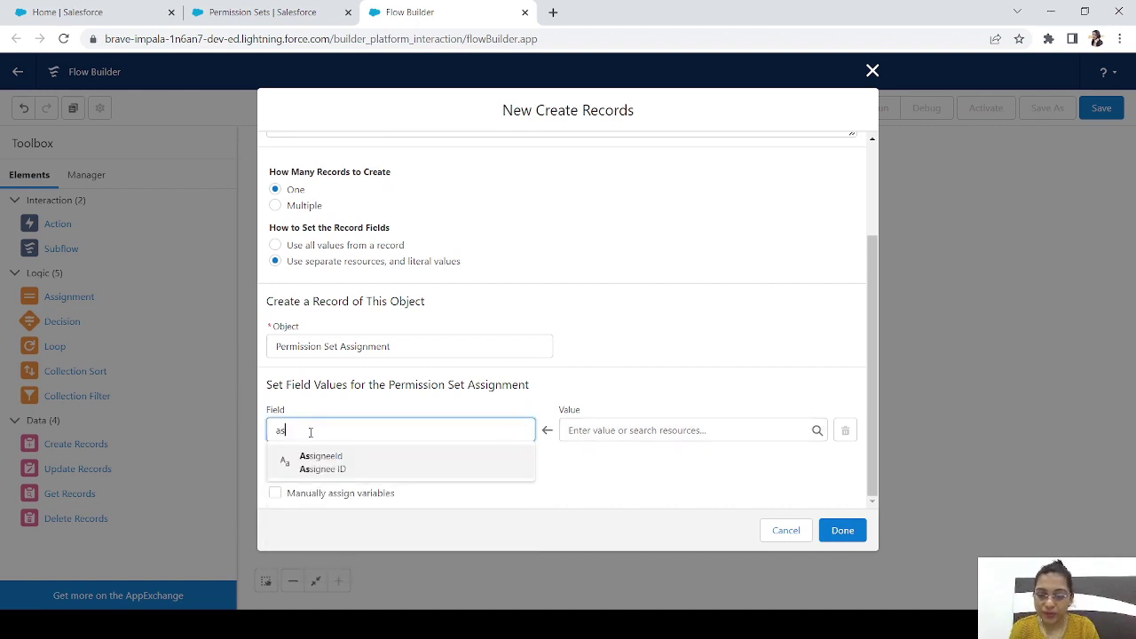
{"action": "left_click", "coordinate": [337, 468]}
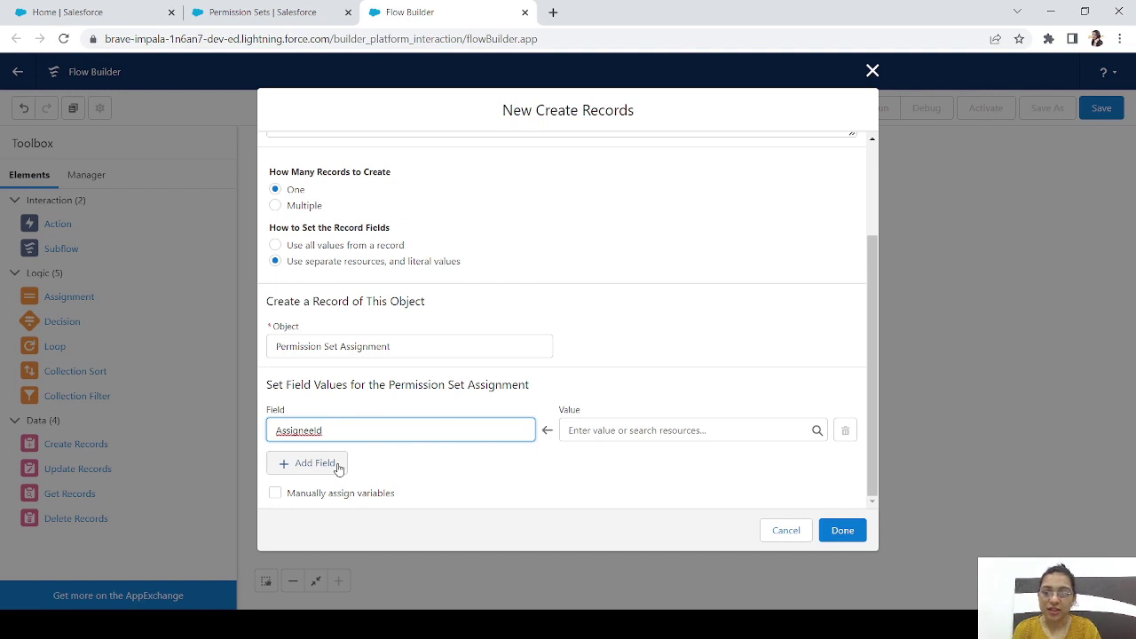
{"action": "left_click", "coordinate": [573, 431]}
{"action": "type", "text": "reco"}
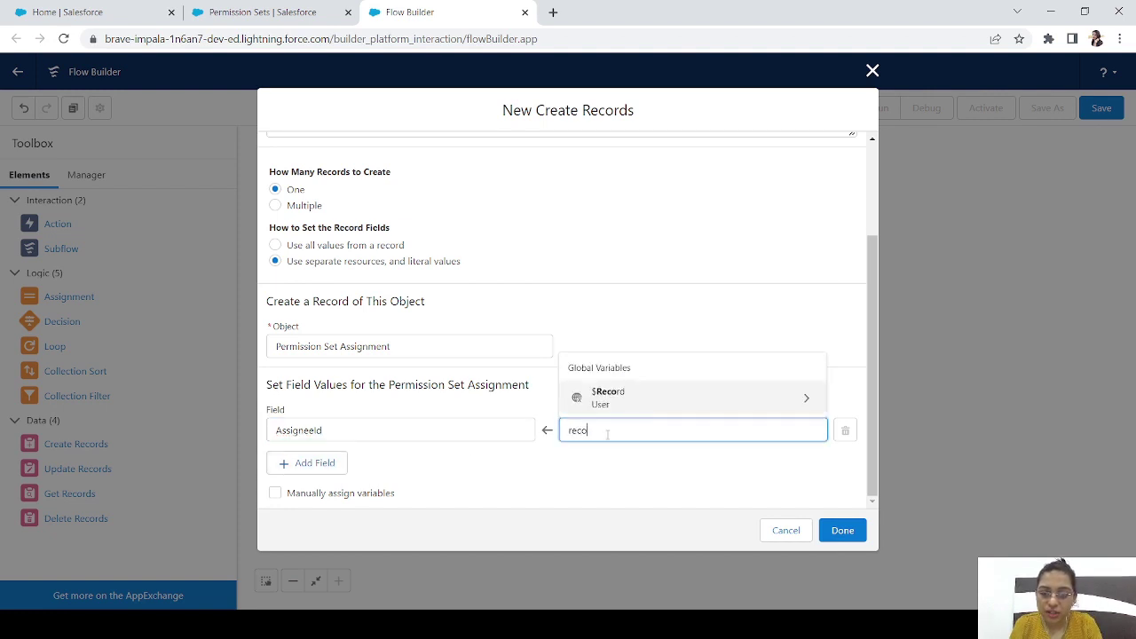
{"action": "type", "text": "r"}
{"action": "left_click", "coordinate": [639, 401]}
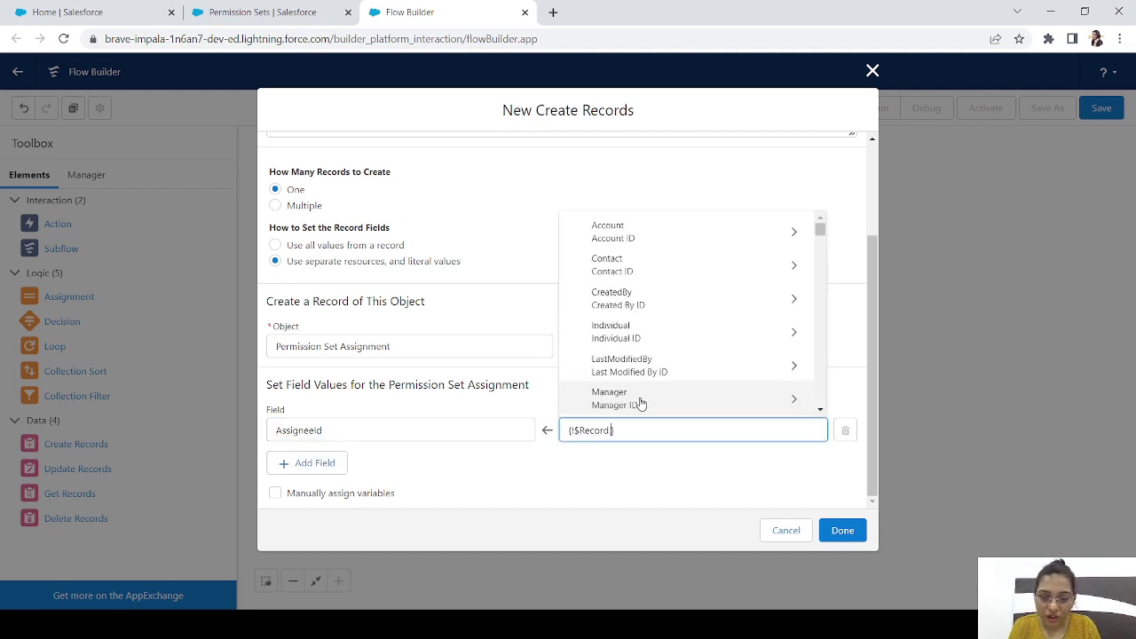
{"action": "type", "text": "id"}
{"action": "left_click_drag", "start_coordinate": [821, 248], "coordinate": [821, 308]}
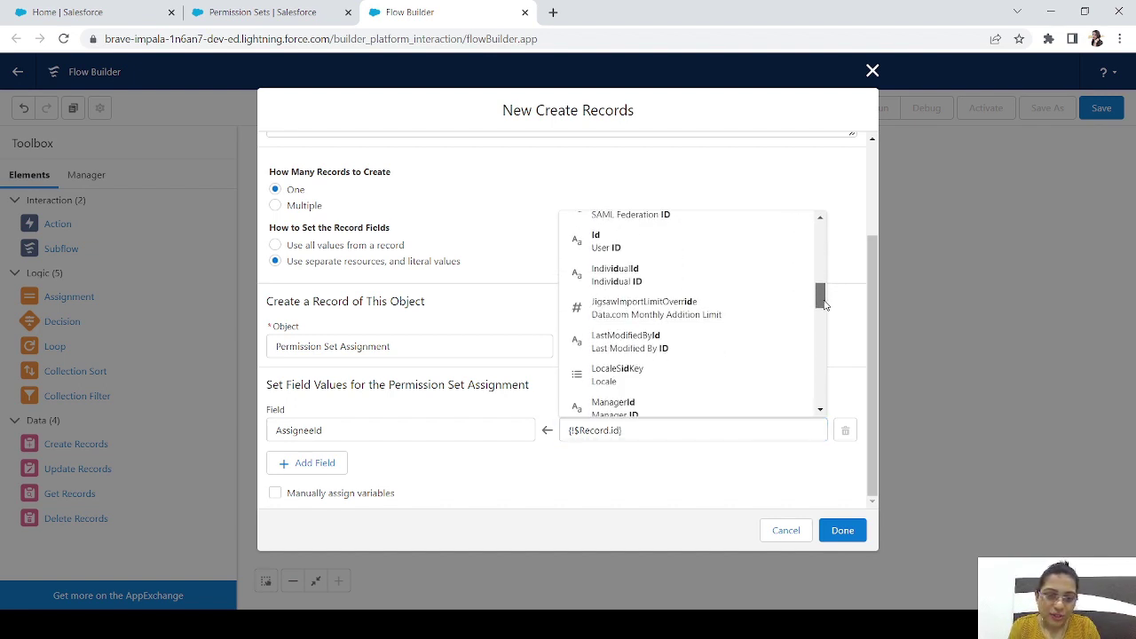
{"action": "left_click", "coordinate": [645, 241]}
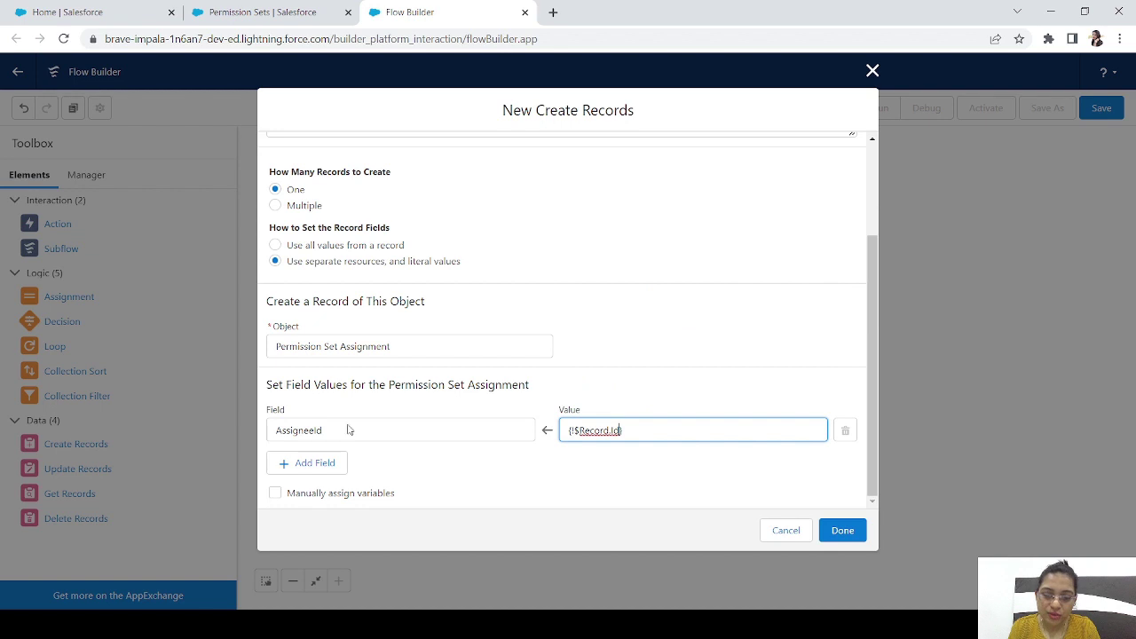
Add a PermissionSetId field set to Get_the_permission_set.Id and finish the element
{"action": "left_click", "coordinate": [317, 464]}
{"action": "left_click", "coordinate": [335, 477]}
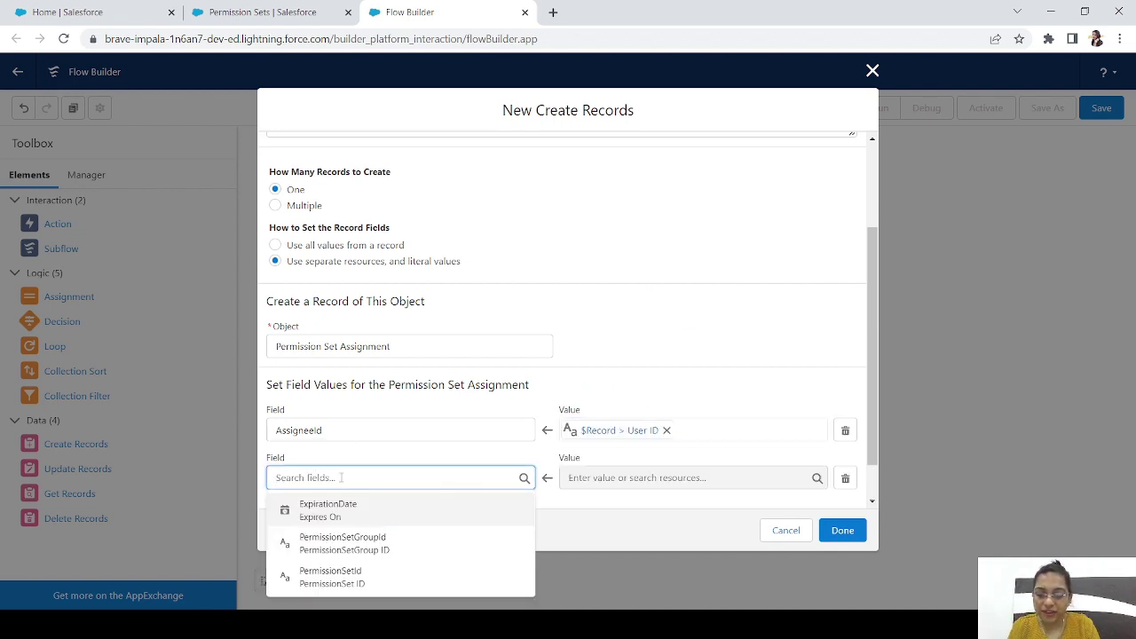
{"action": "left_click", "coordinate": [339, 577]}
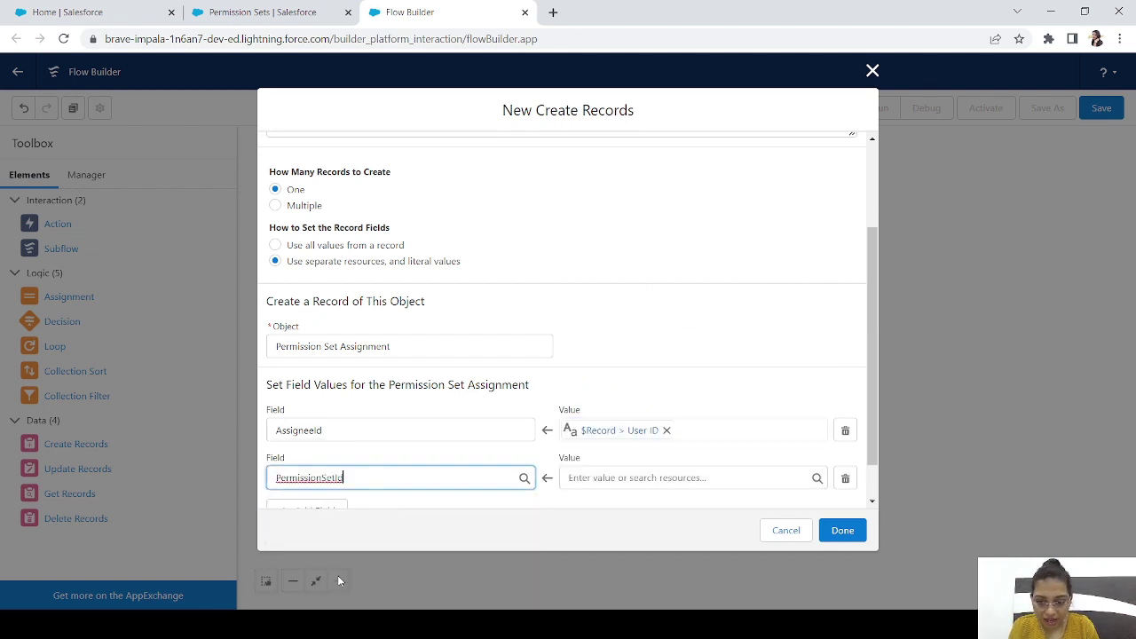
{"action": "left_click", "coordinate": [613, 481]}
{"action": "type", "text": "per"}
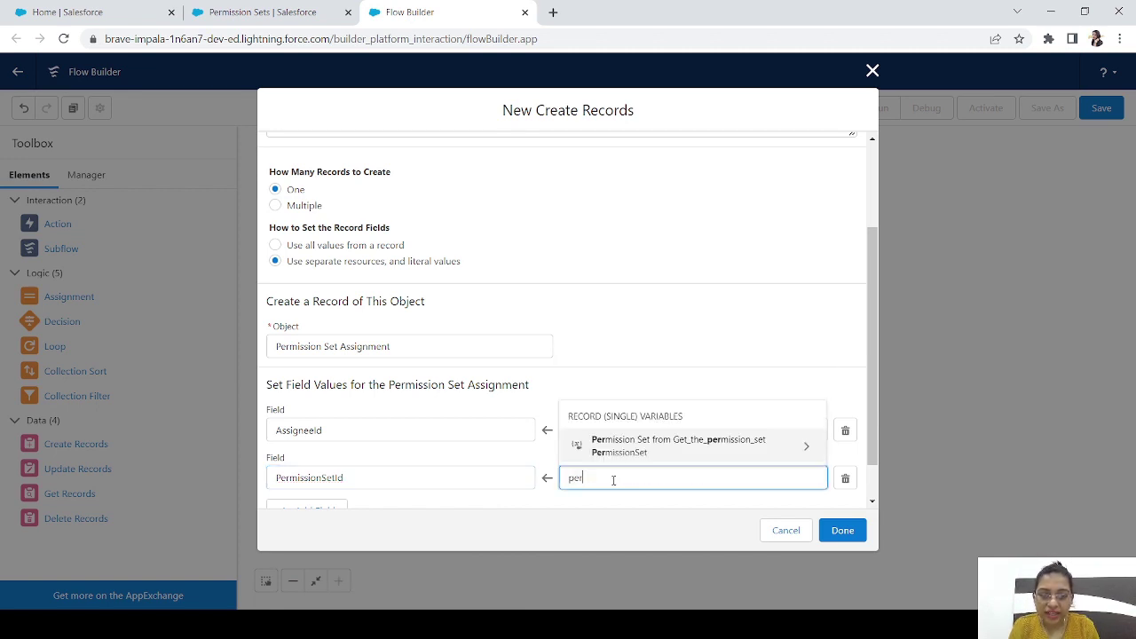
{"action": "left_click", "coordinate": [690, 448]}
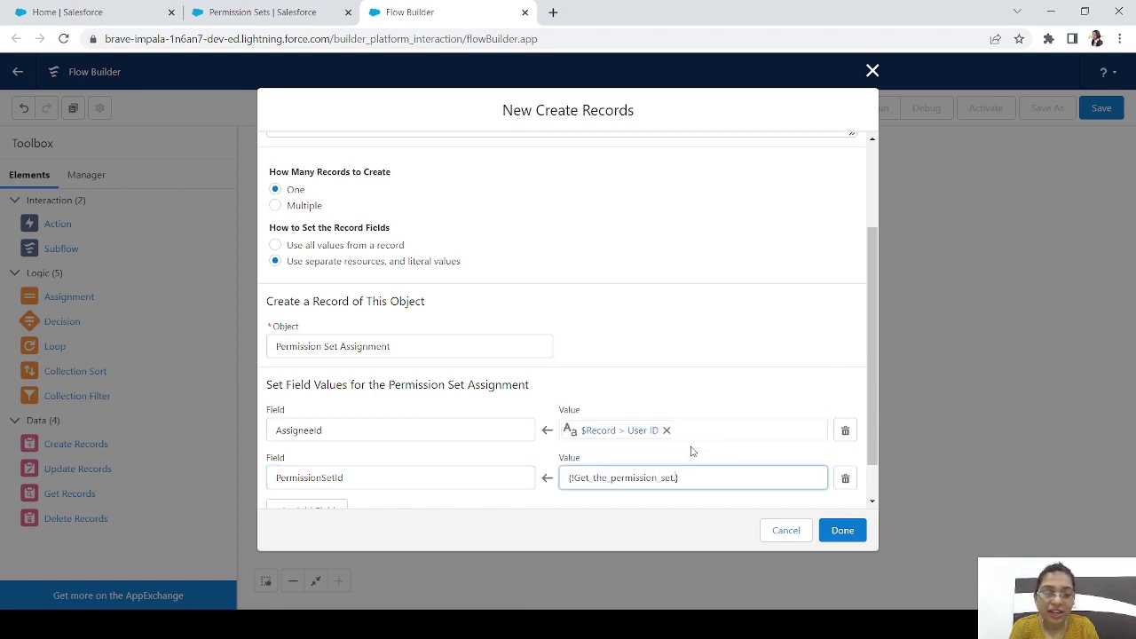
{"action": "type", "text": "Id"}
{"action": "left_click", "coordinate": [625, 447]}
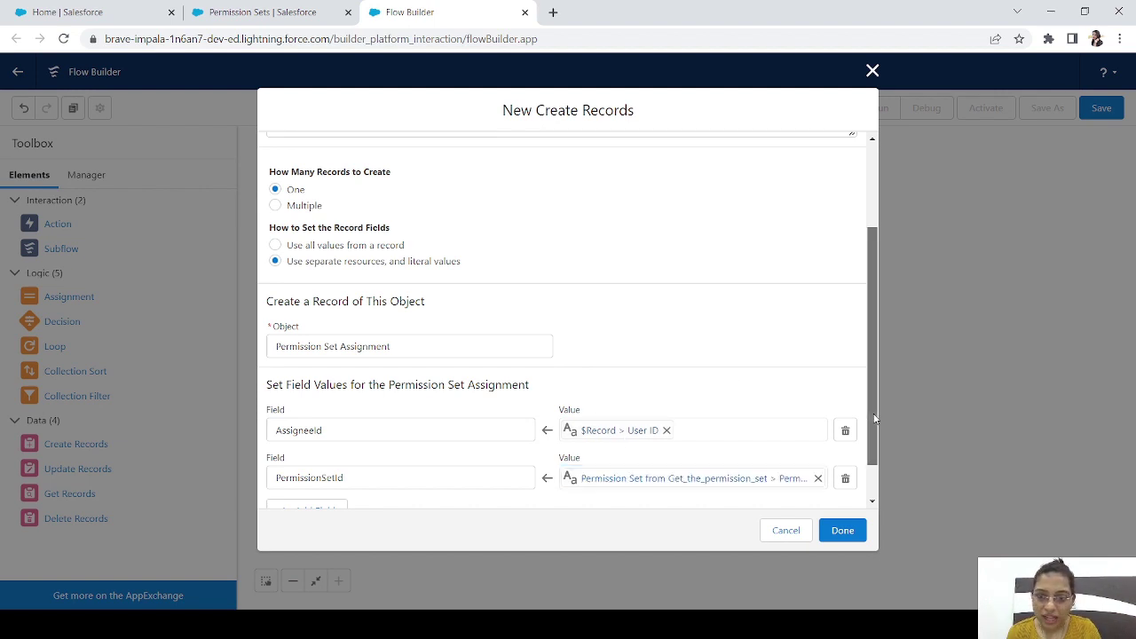
{"action": "left_click_drag", "start_coordinate": [869, 433], "coordinate": [869, 464]}
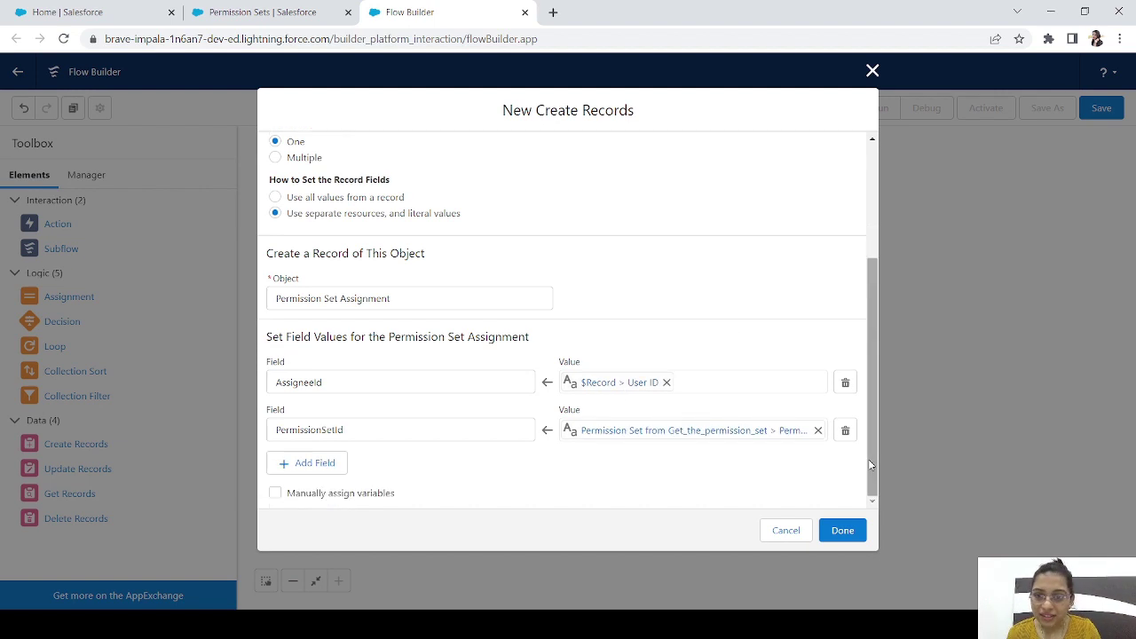
{"action": "left_click", "coordinate": [847, 532]}
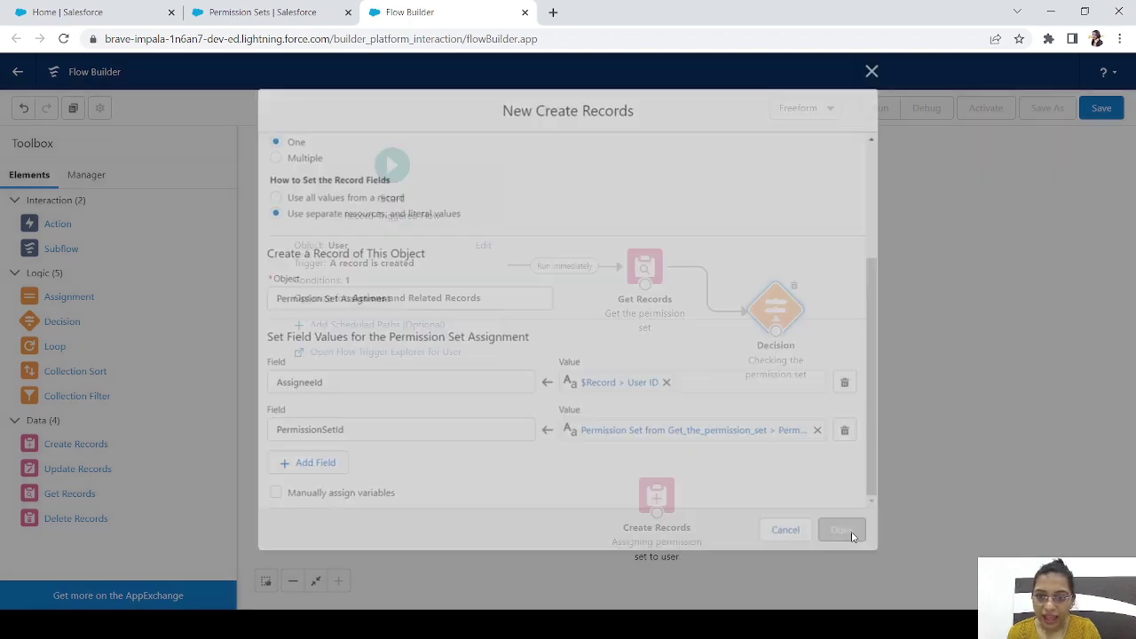
Connect the decision's 'Checking if it exists' outcome to Create Records, then view the CRM User permission set
{"action": "left_click_drag", "start_coordinate": [688, 491], "coordinate": [903, 397]}
{"action": "left_click_drag", "start_coordinate": [780, 331], "coordinate": [895, 418]}
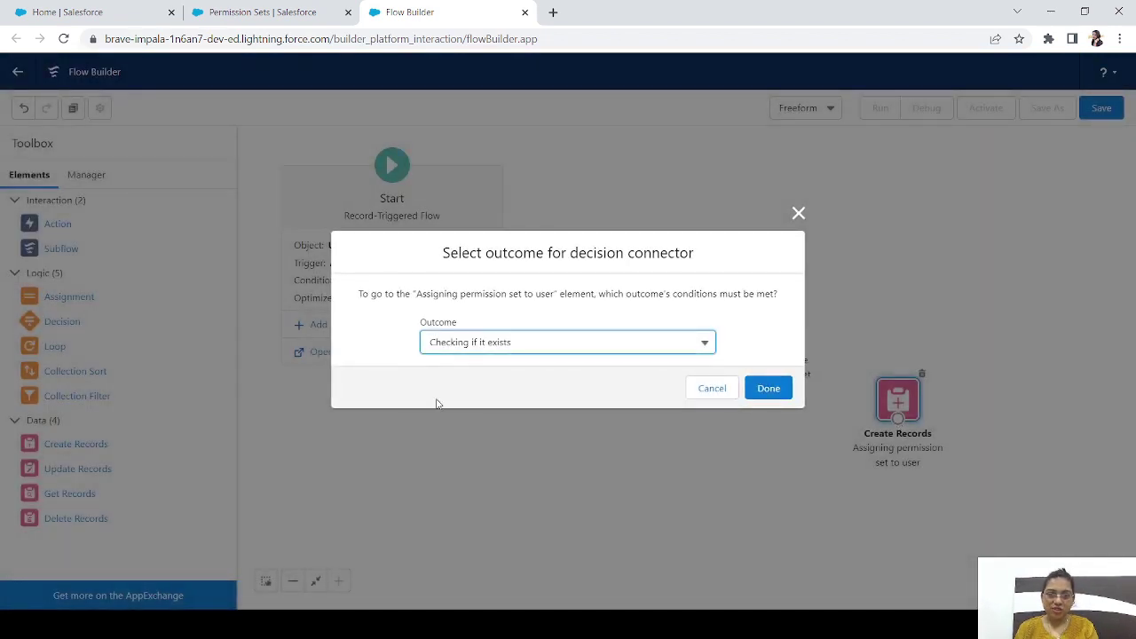
{"action": "left_click", "coordinate": [769, 389]}
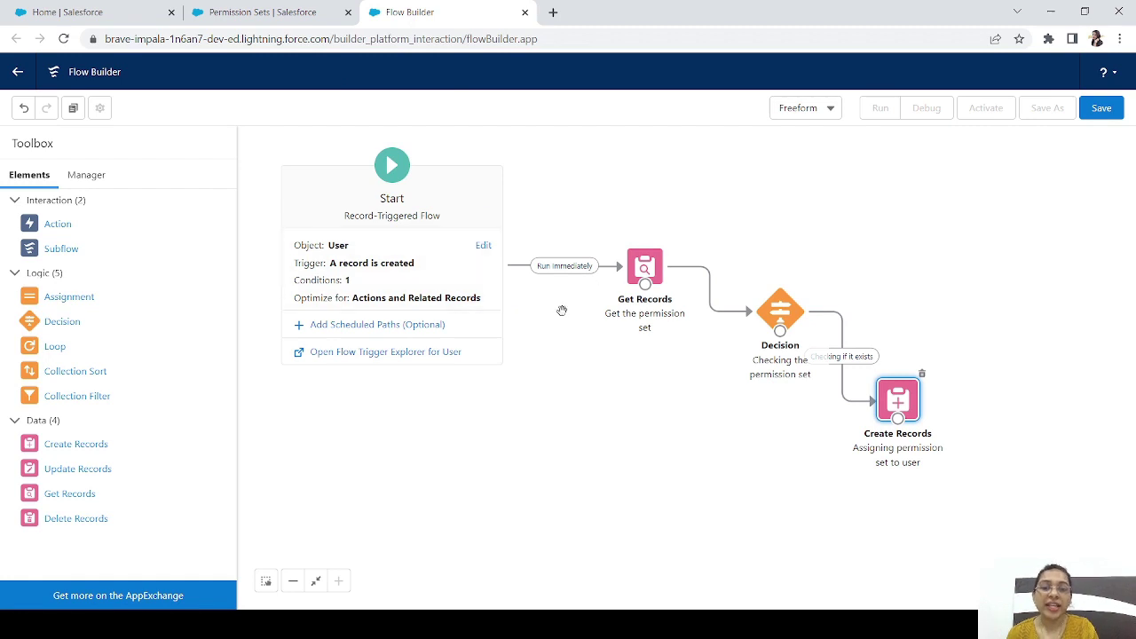
{"action": "left_click", "coordinate": [260, 9]}
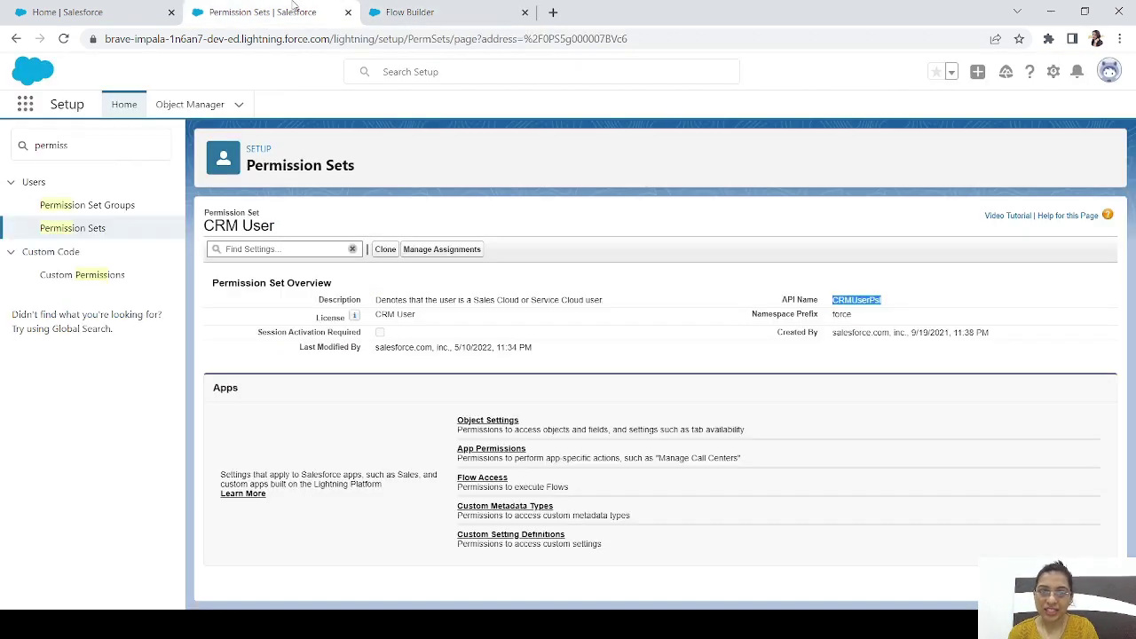
Return to the flow canvas showing Start, Get Records, the Decision and Create Records
{"action": "left_click", "coordinate": [478, 12]}
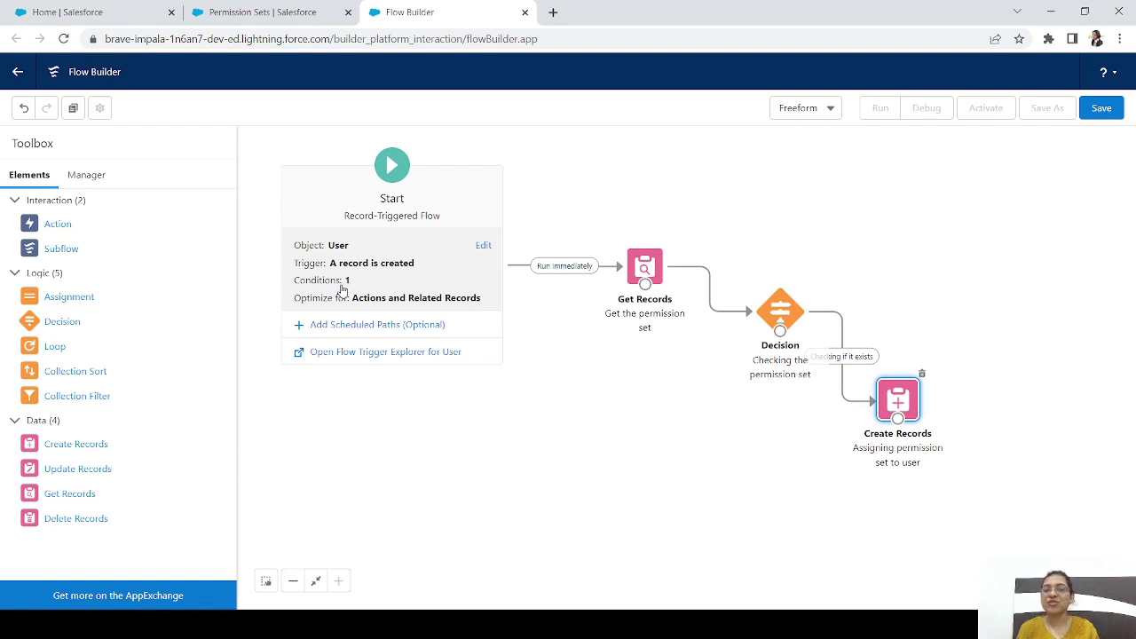
{"action": "left_click", "coordinate": [1102, 110]}
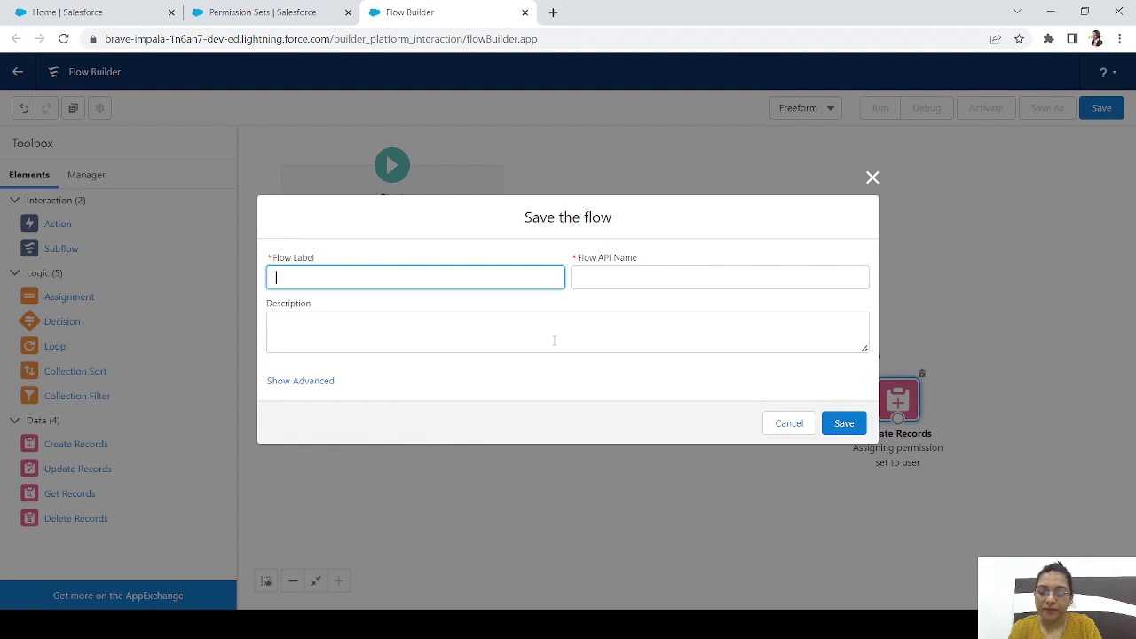
Save the flow with label 'Assigning Permission Set to user' and activate Version 1
{"action": "type", "text": "a"}
{"action": "key", "text": "BackSpace"}
{"action": "type", "text": "A"}
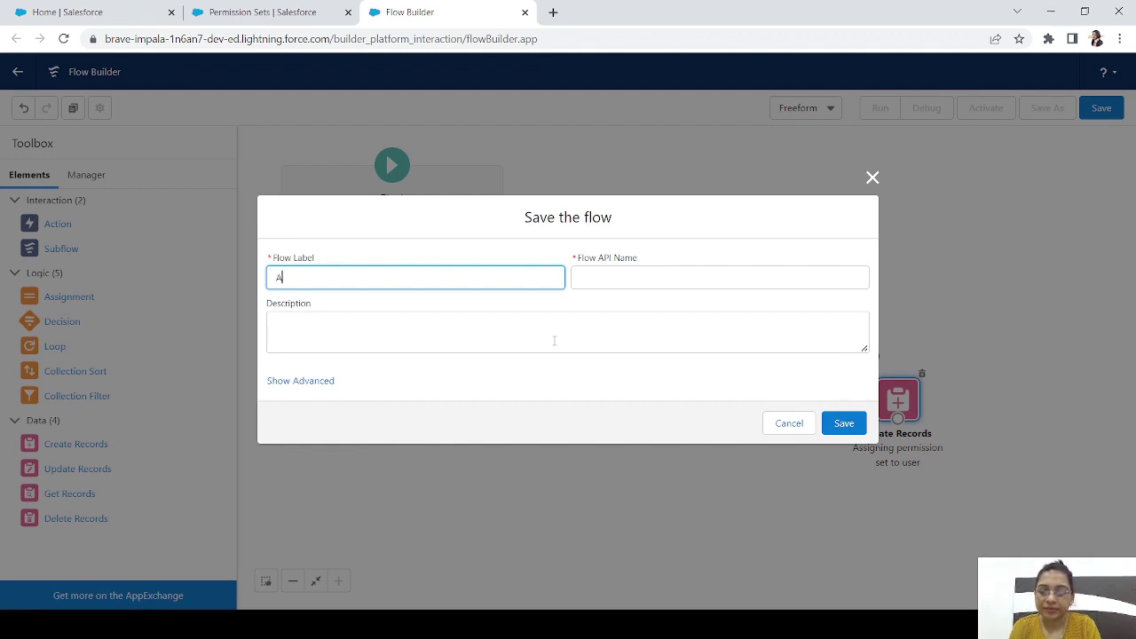
{"action": "type", "text": "ssigning Pr"}
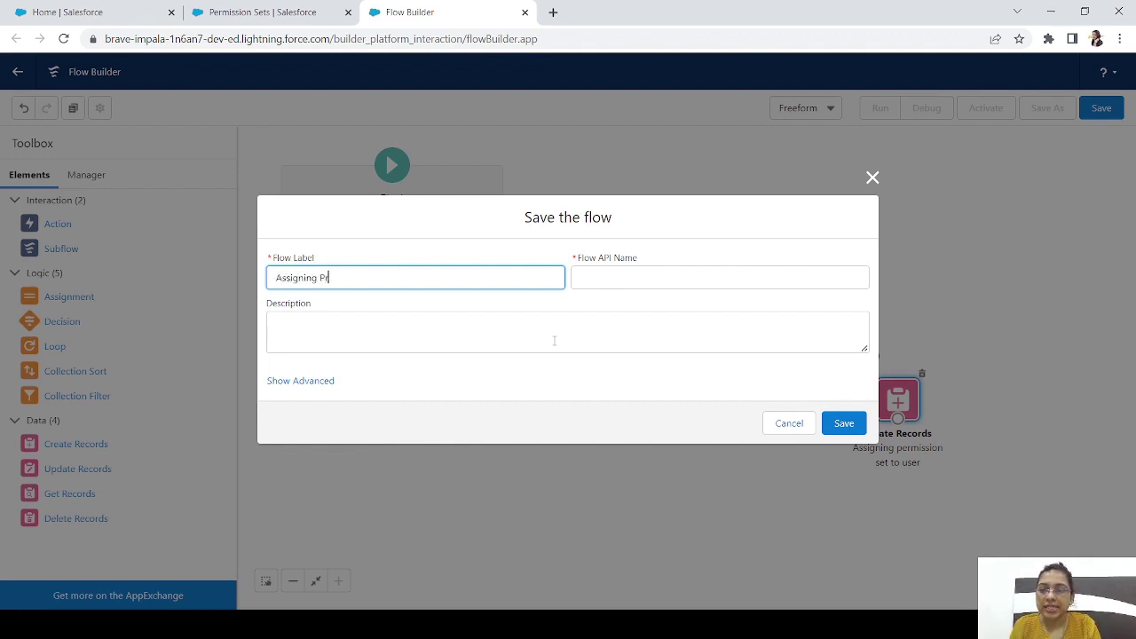
{"action": "key", "text": "BackSpace"}
{"action": "type", "text": "ermission S"}
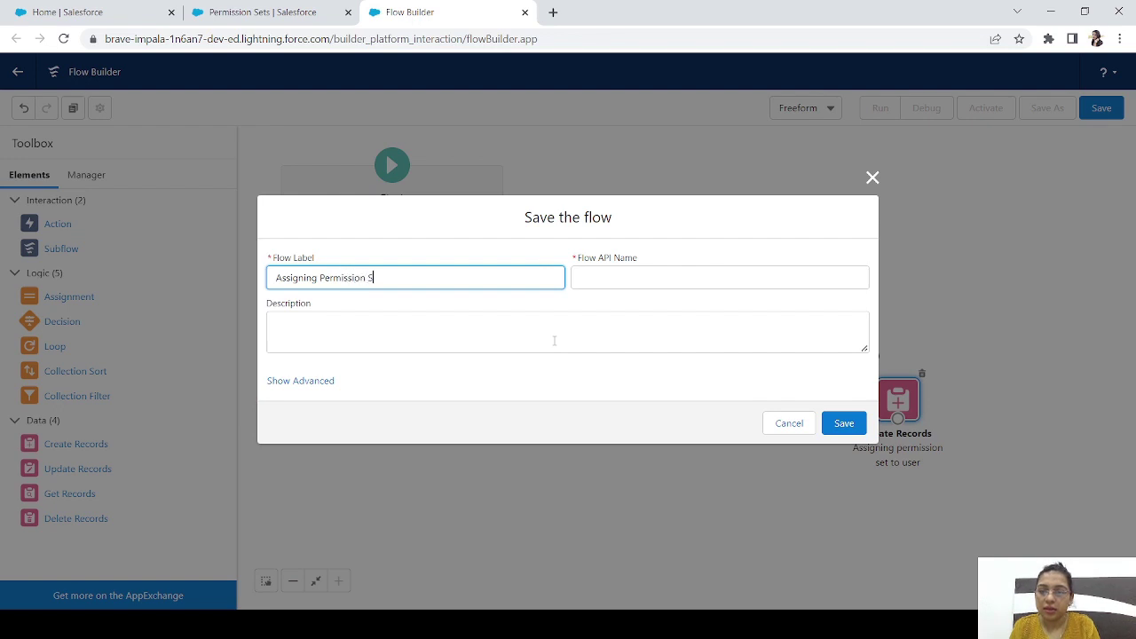
{"action": "type", "text": "et to user"}
{"action": "key", "text": "Tab"}
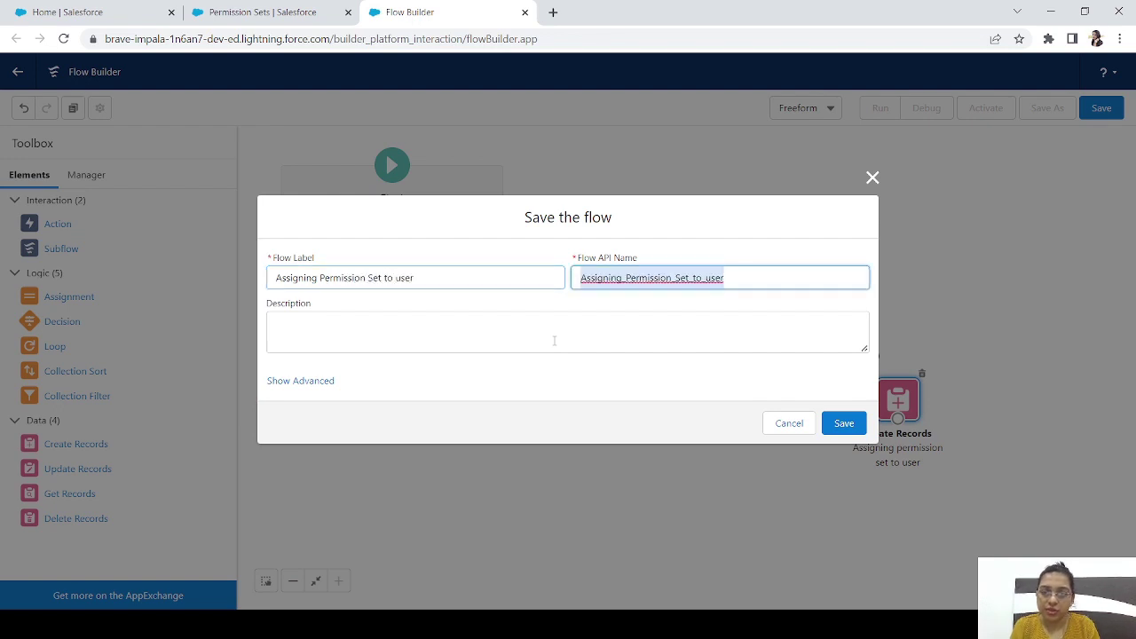
{"action": "left_click", "coordinate": [844, 423]}
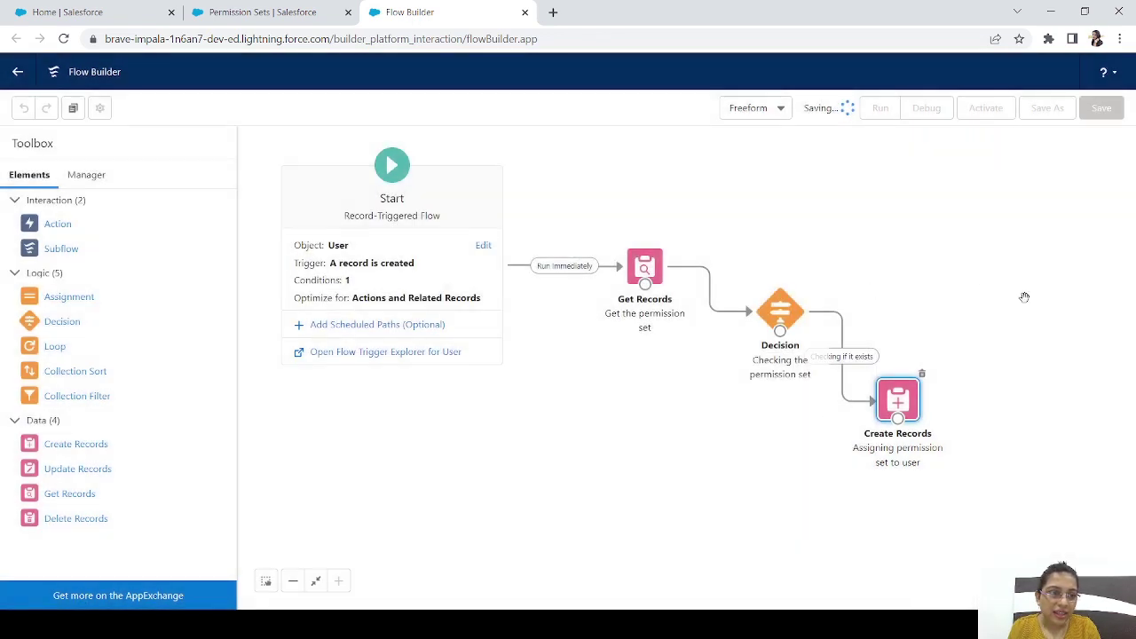
{"action": "left_click", "coordinate": [996, 108]}
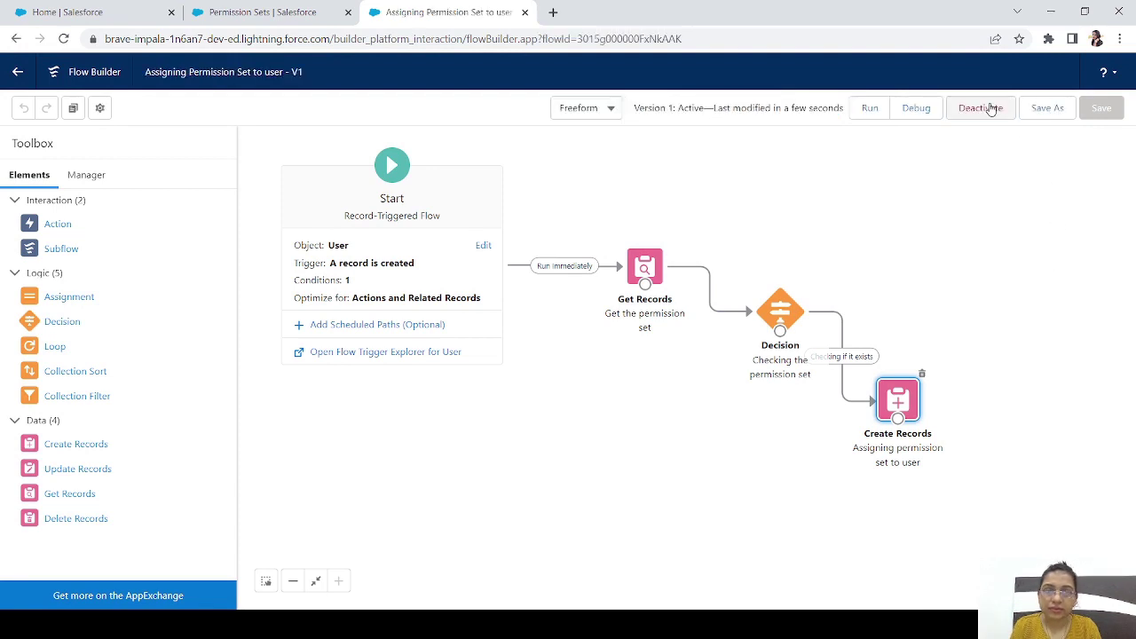
Search 'users' in Quick Find on the permission sets Setup tab
{"action": "left_click", "coordinate": [262, 11]}
{"action": "left_click", "coordinate": [74, 149]}
{"action": "left_click_drag", "start_coordinate": [73, 149], "coordinate": [3, 141]}
{"action": "type", "text": "users"}
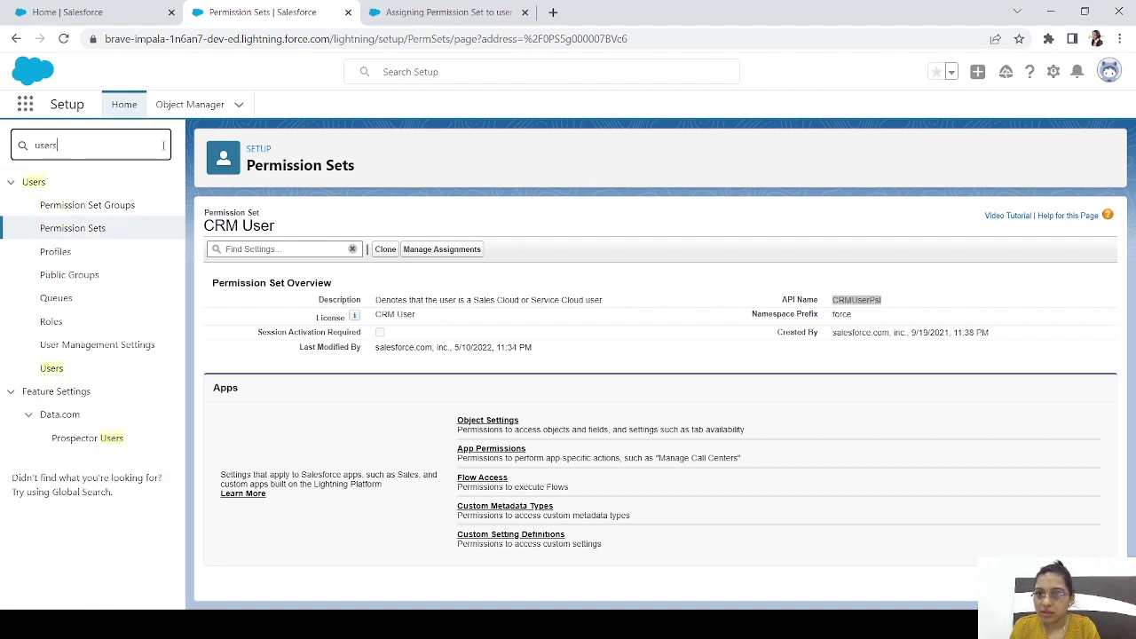
Open Setup in a new tab from the Salesforce Home page's gear menu
{"action": "left_click", "coordinate": [425, 13]}
{"action": "left_click", "coordinate": [89, 12]}
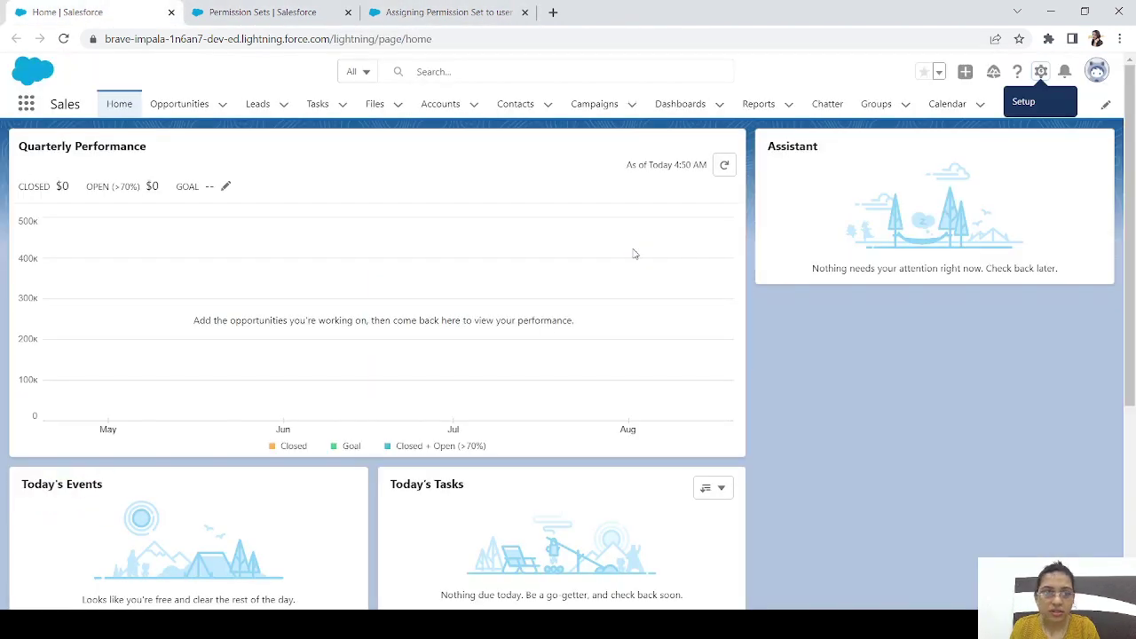
{"action": "left_click", "coordinate": [1042, 72]}
{"action": "left_click", "coordinate": [975, 116]}
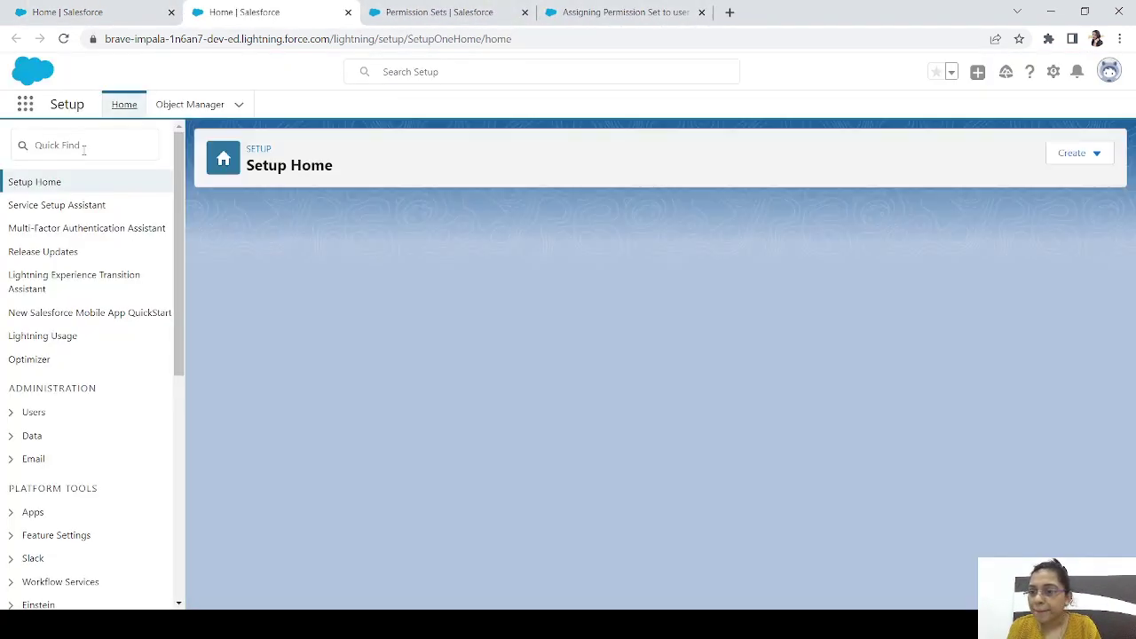
Find Users via Quick Find 'users' and start a New User
{"action": "left_click", "coordinate": [82, 147]}
{"action": "type", "text": "users"}
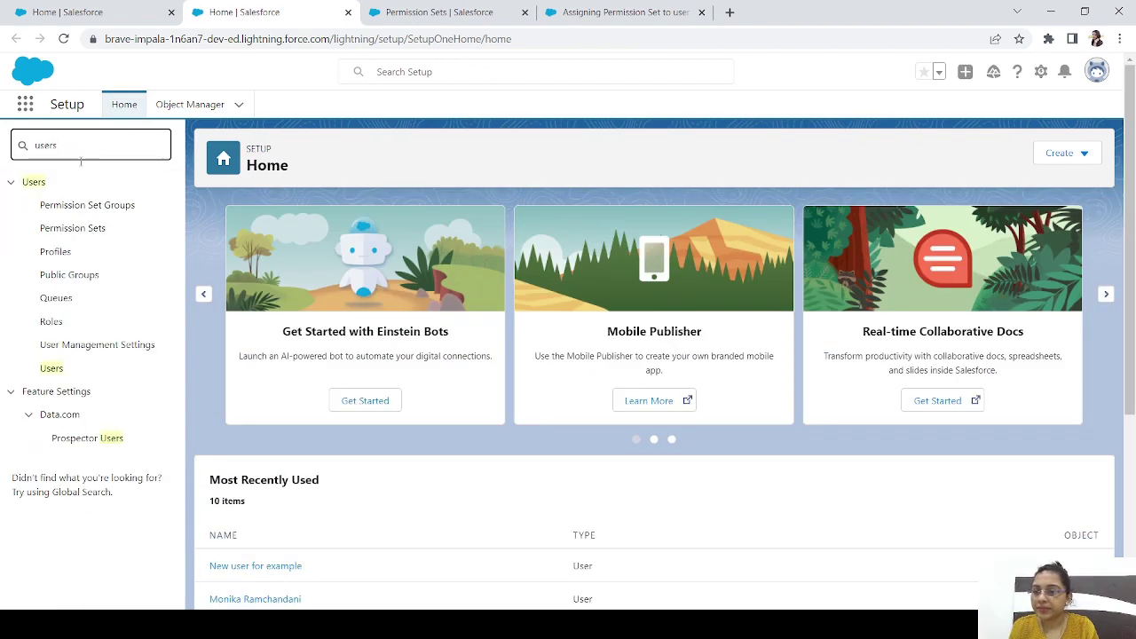
{"action": "left_click", "coordinate": [53, 371]}
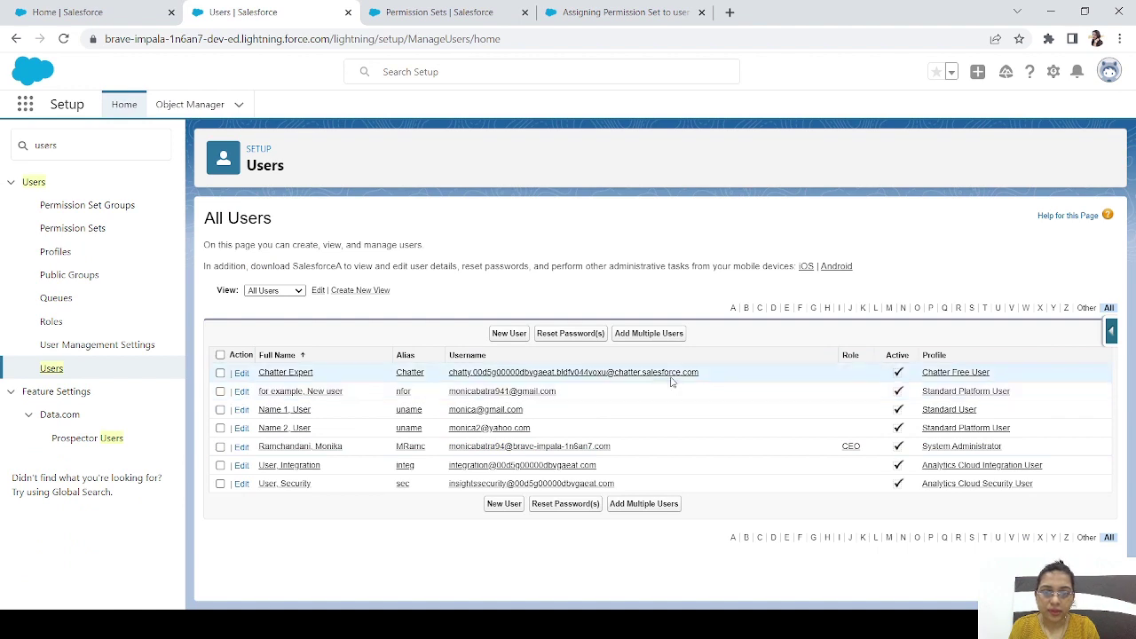
{"action": "left_click", "coordinate": [509, 335]}
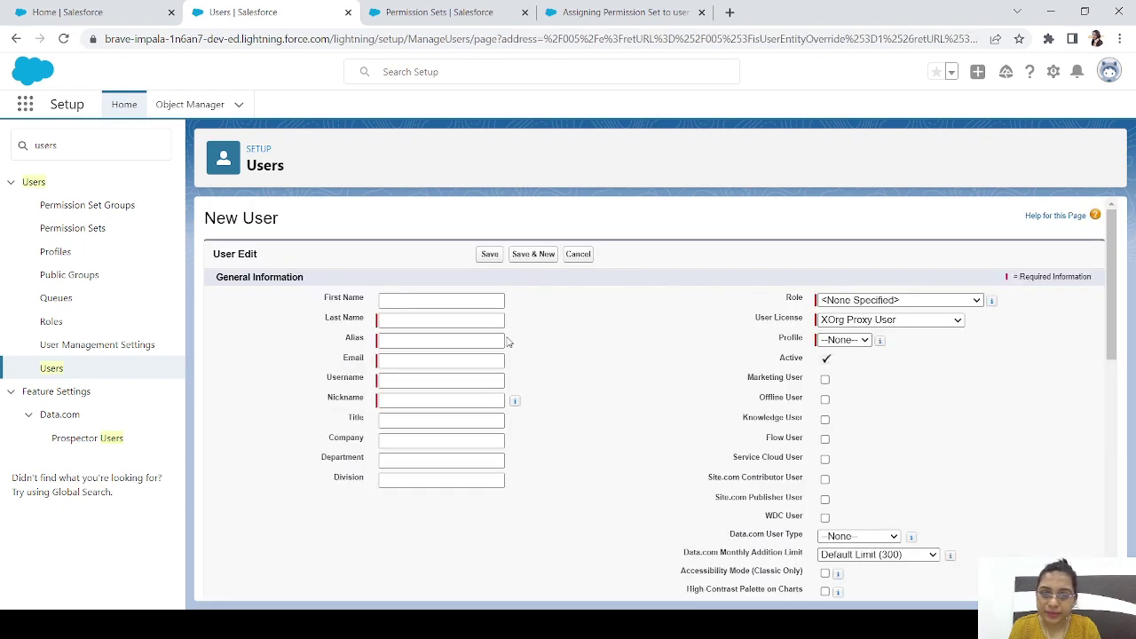
Enter first name 'Permission', last name 'User', and accept the suggested e-mail
{"action": "left_click", "coordinate": [410, 320]}
{"action": "left_click", "coordinate": [404, 302]}
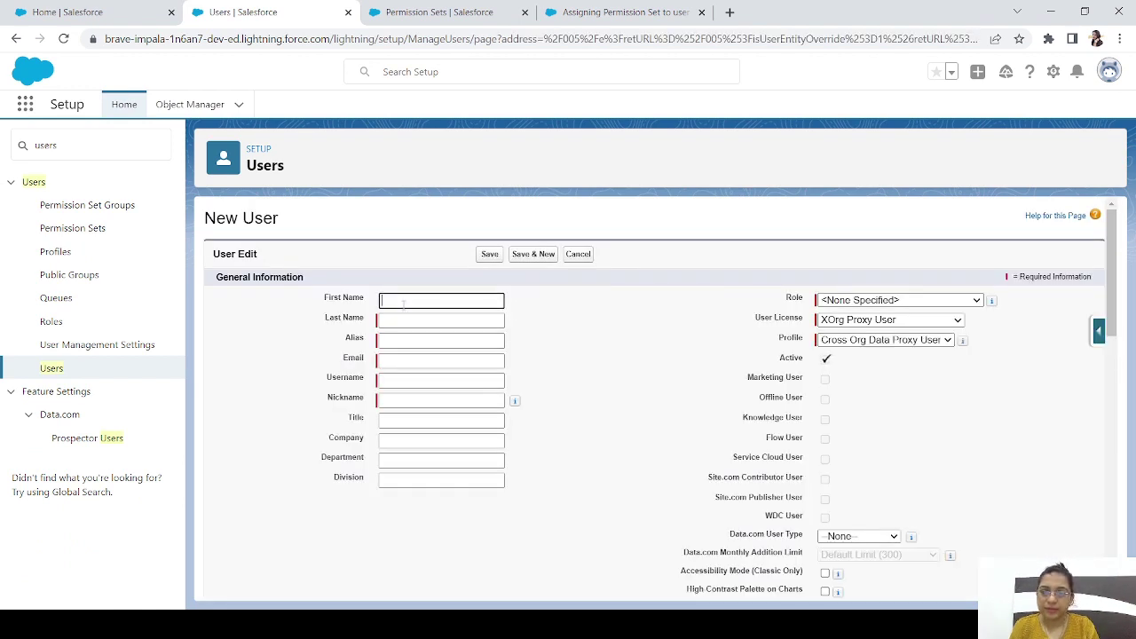
{"action": "type", "text": "Permission set"}
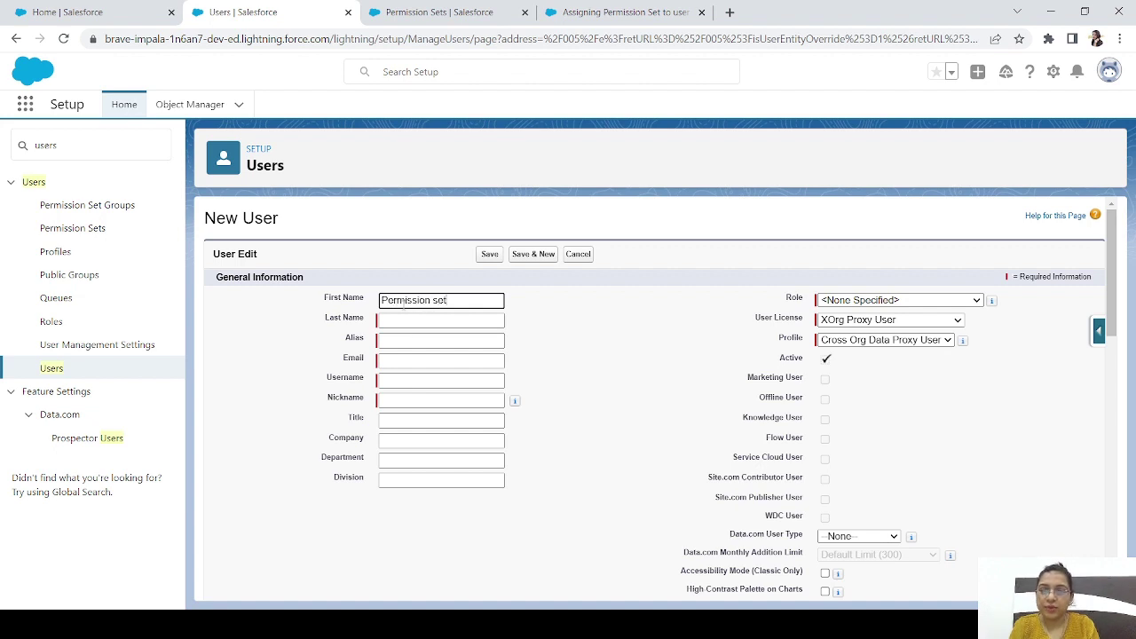
{"action": "key", "text": "Tab"}
{"action": "type", "text": "User"}
{"action": "key", "text": "Tab"}
{"action": "key", "text": "Tab"}
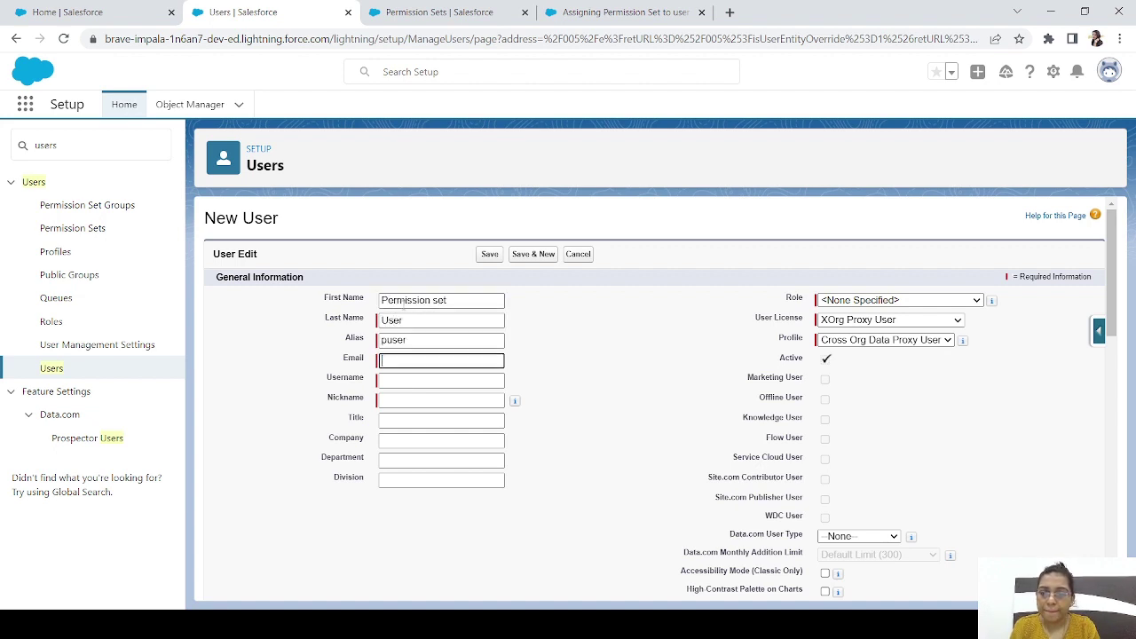
{"action": "type", "text": "m"}
{"action": "left_click", "coordinate": [500, 412]}
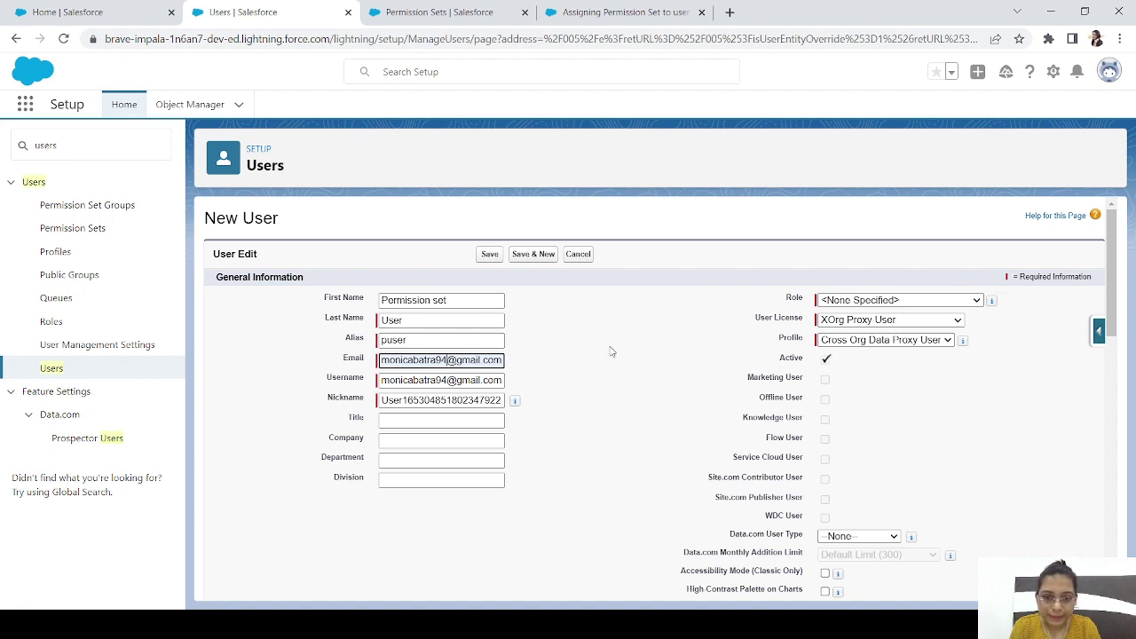
Pick the Salesforce Platform license, save, append 'new' to the duplicate username, and save again
{"action": "left_click", "coordinate": [962, 324]}
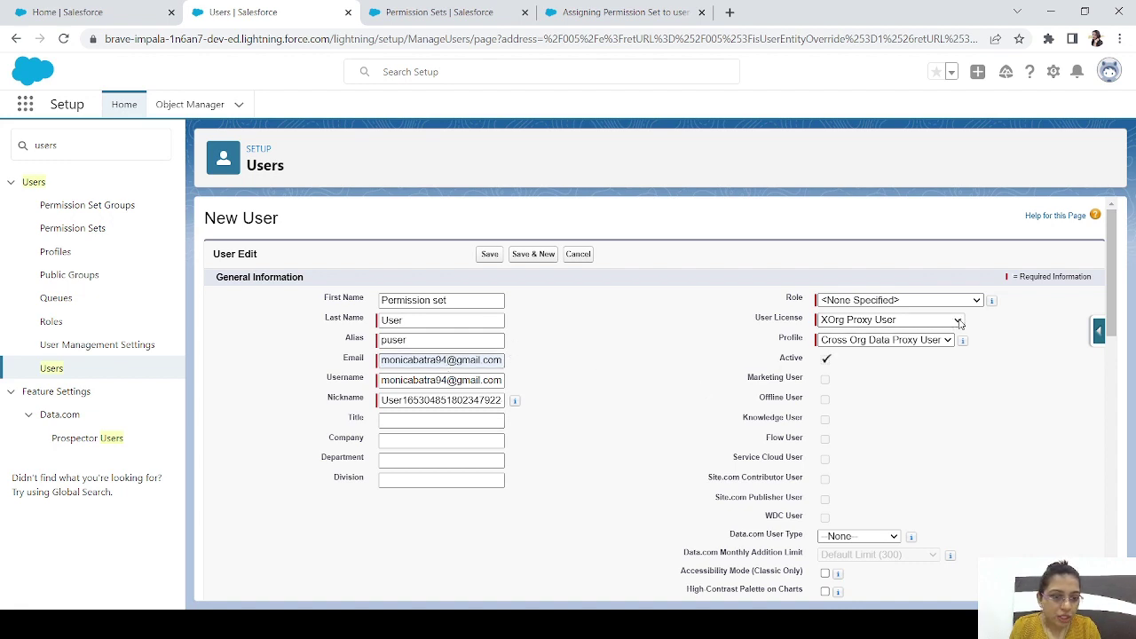
{"action": "left_click", "coordinate": [859, 407]}
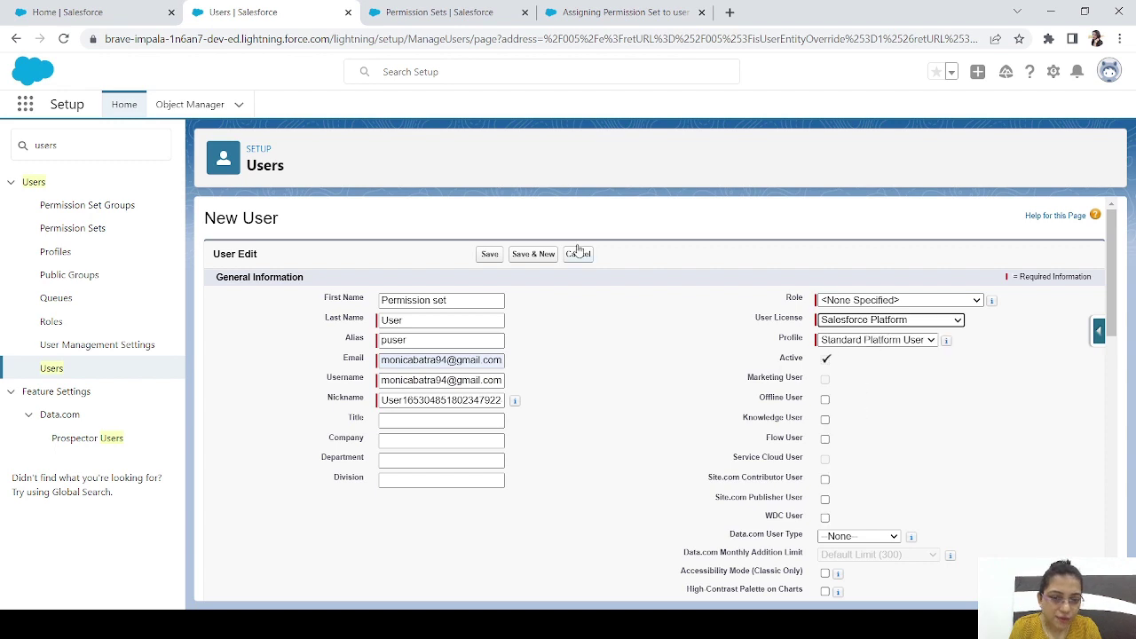
{"action": "left_click", "coordinate": [489, 255]}
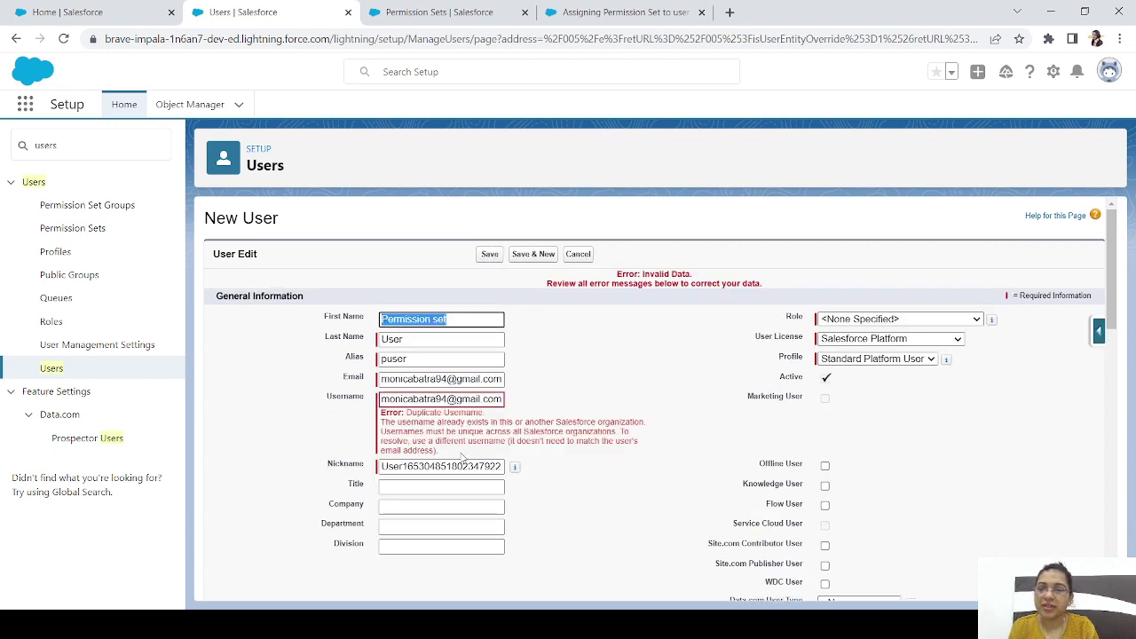
{"action": "left_click", "coordinate": [445, 399]}
{"action": "type", "text": "new"}
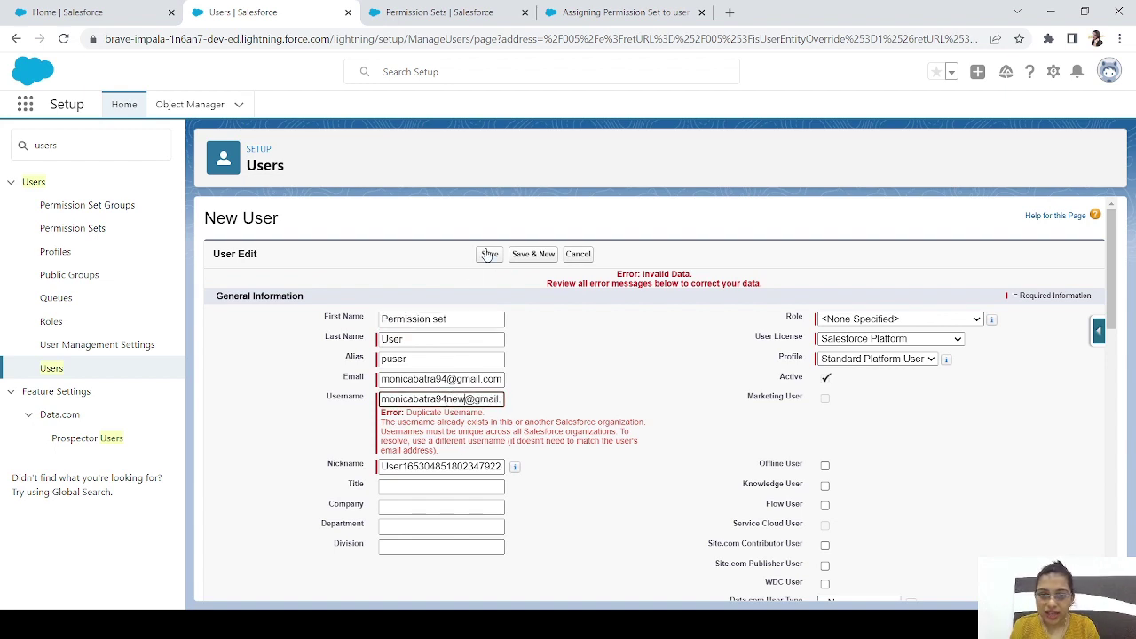
{"action": "left_click", "coordinate": [490, 254]}
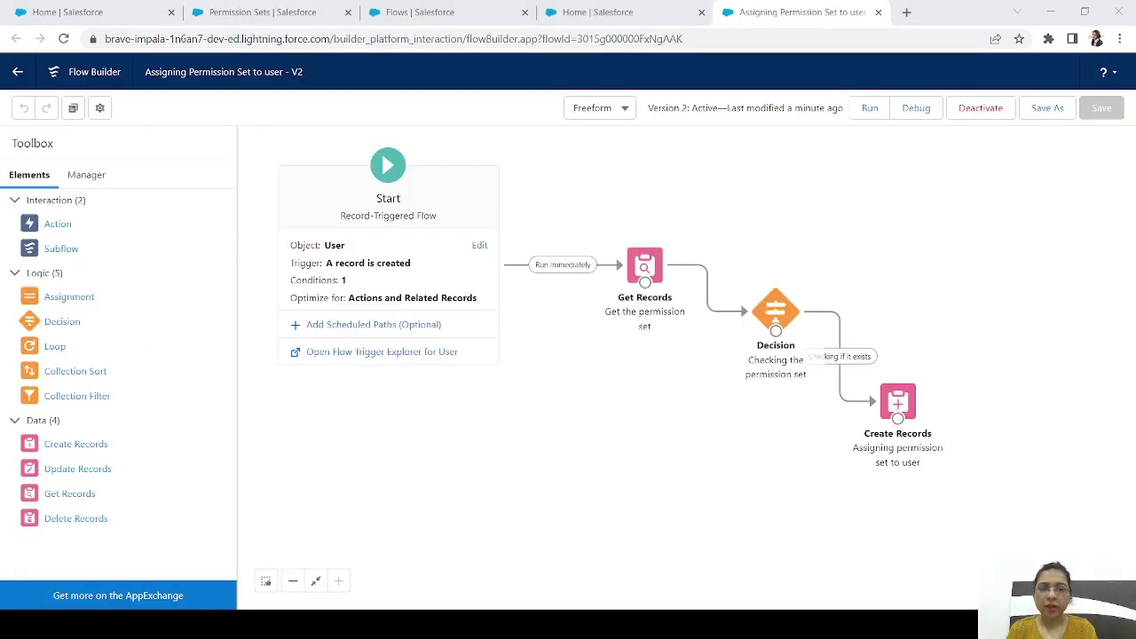
Open the Get Records settings and browse the permission sets for comparison
{"action": "left_click", "coordinate": [976, 316]}
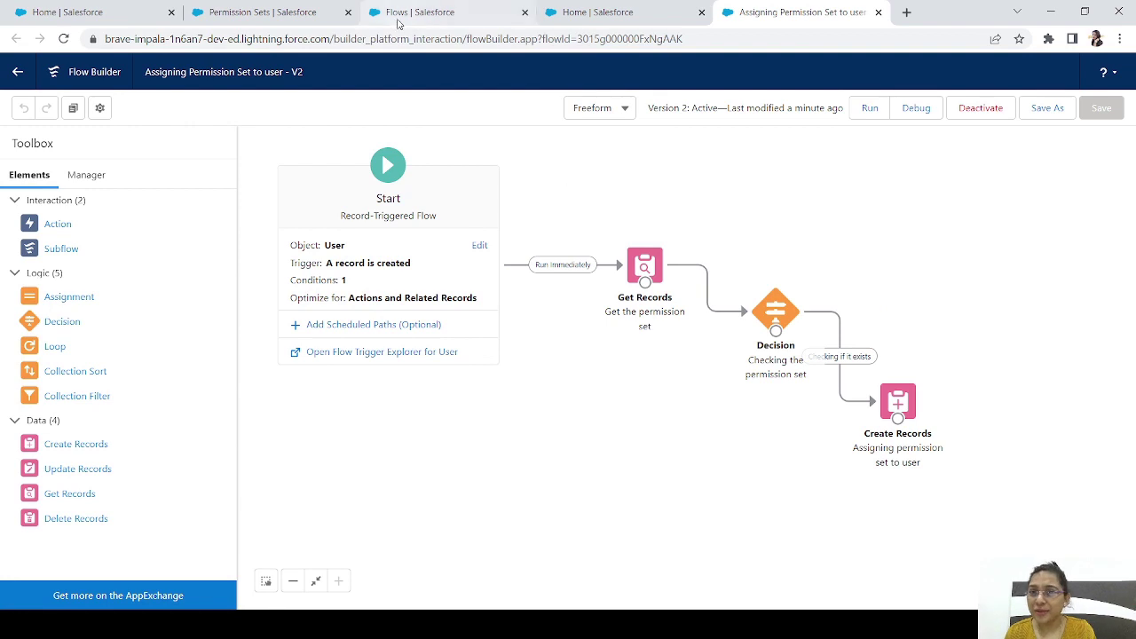
{"action": "left_click", "coordinate": [251, 16]}
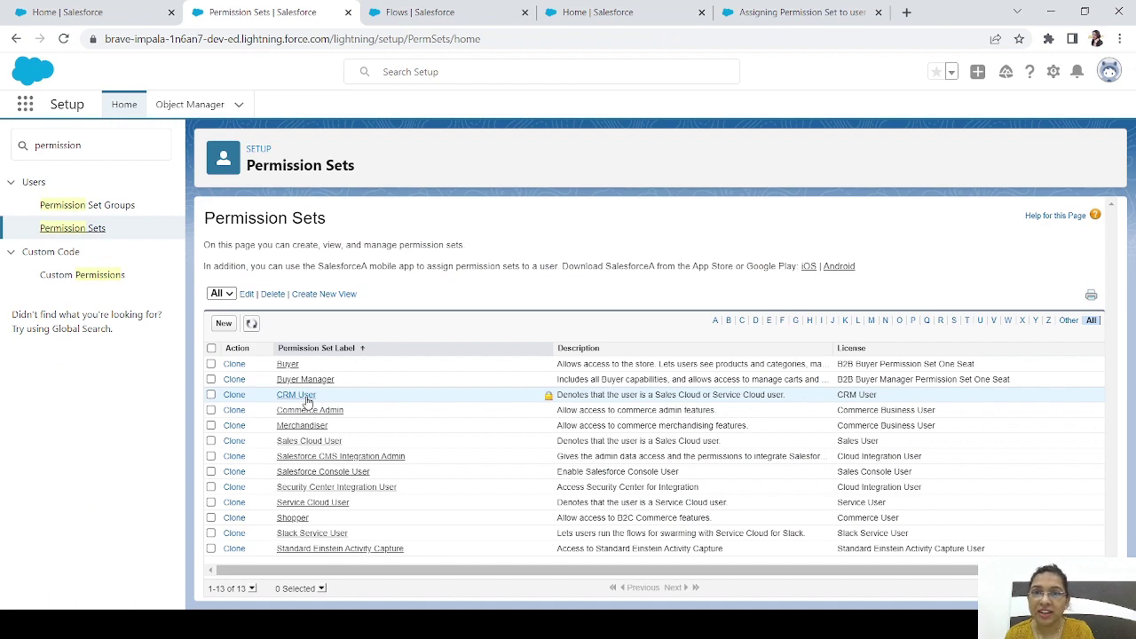
{"action": "left_click", "coordinate": [810, 14]}
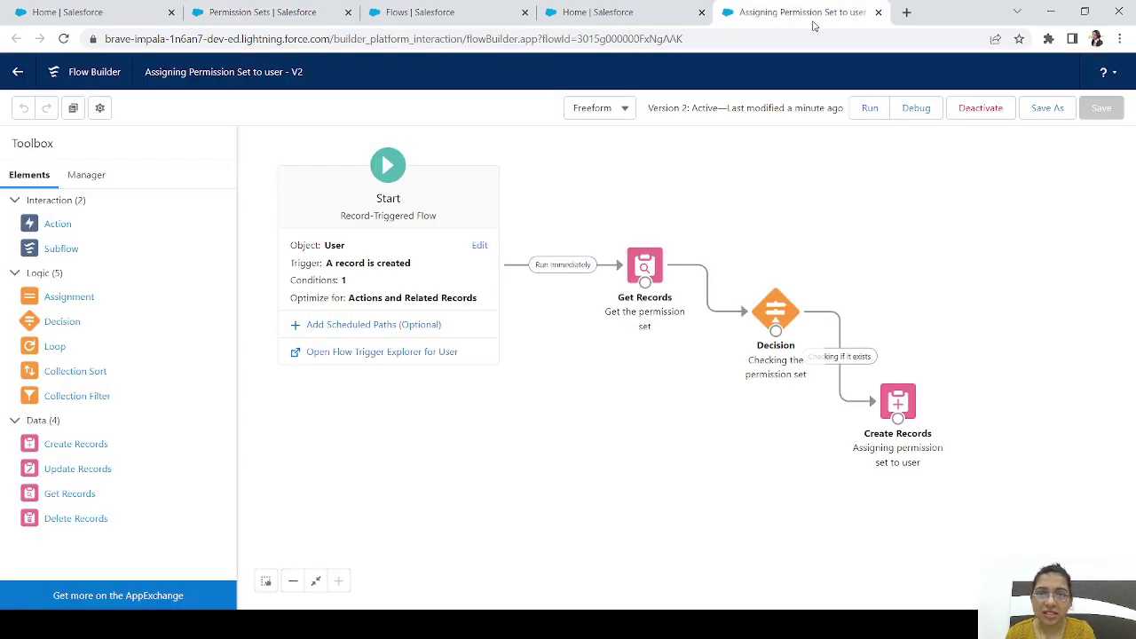
{"action": "left_click", "coordinate": [645, 264]}
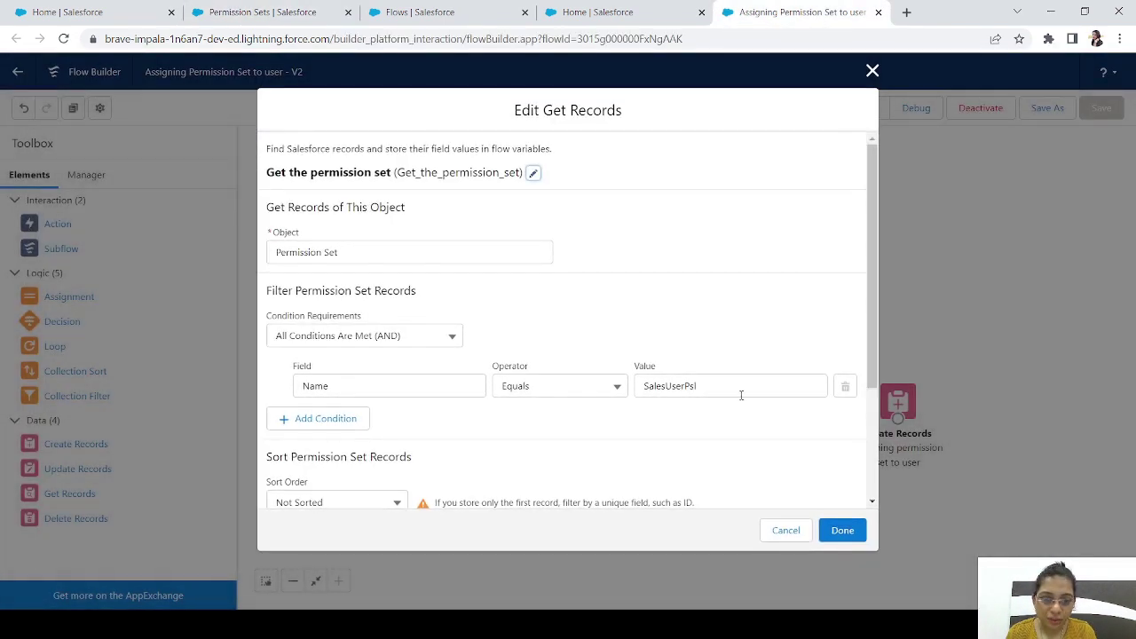
{"action": "left_click", "coordinate": [328, 12]}
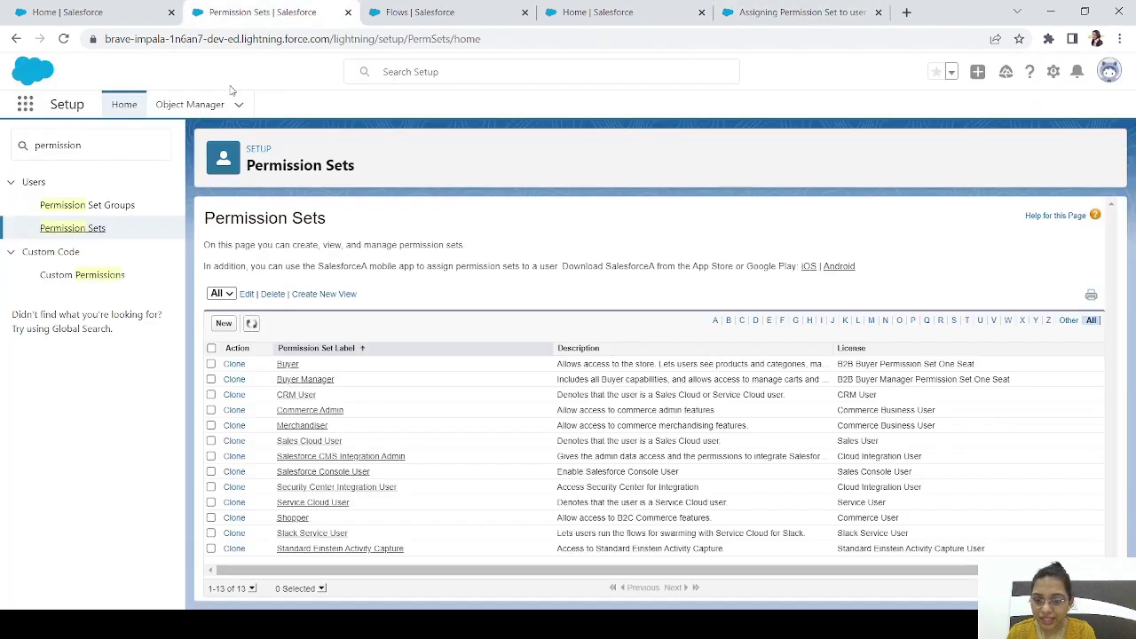
{"action": "left_click", "coordinate": [342, 477]}
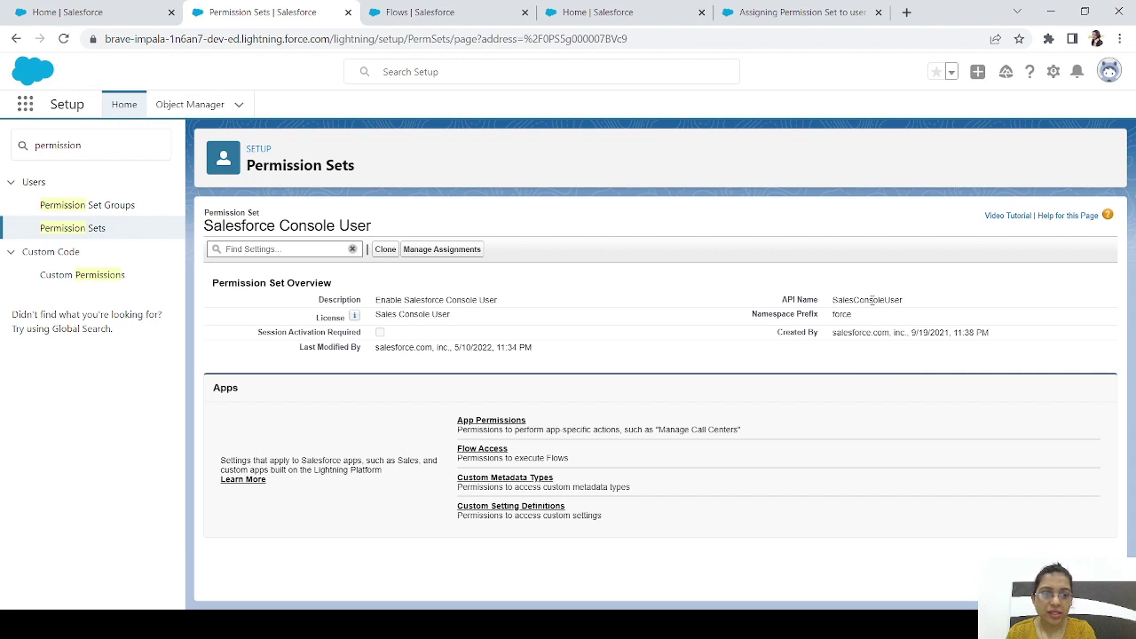
{"action": "left_click", "coordinate": [12, 43]}
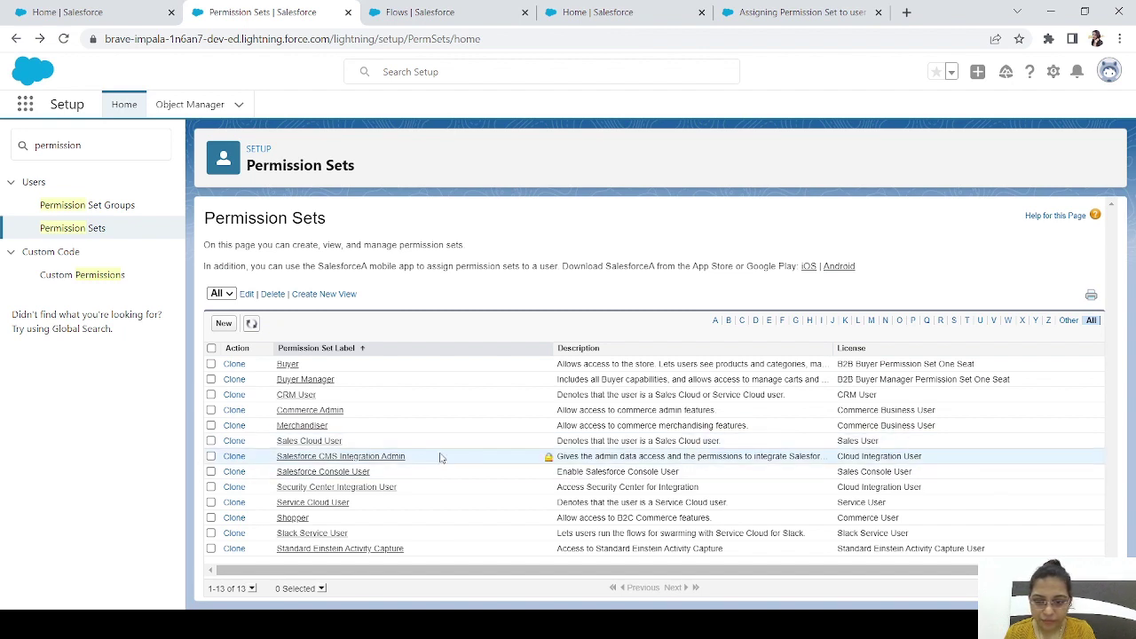
Check the Sales Cloud User API name SalesUserPsl against the lookup and confirm Get Records
{"action": "left_click", "coordinate": [308, 441]}
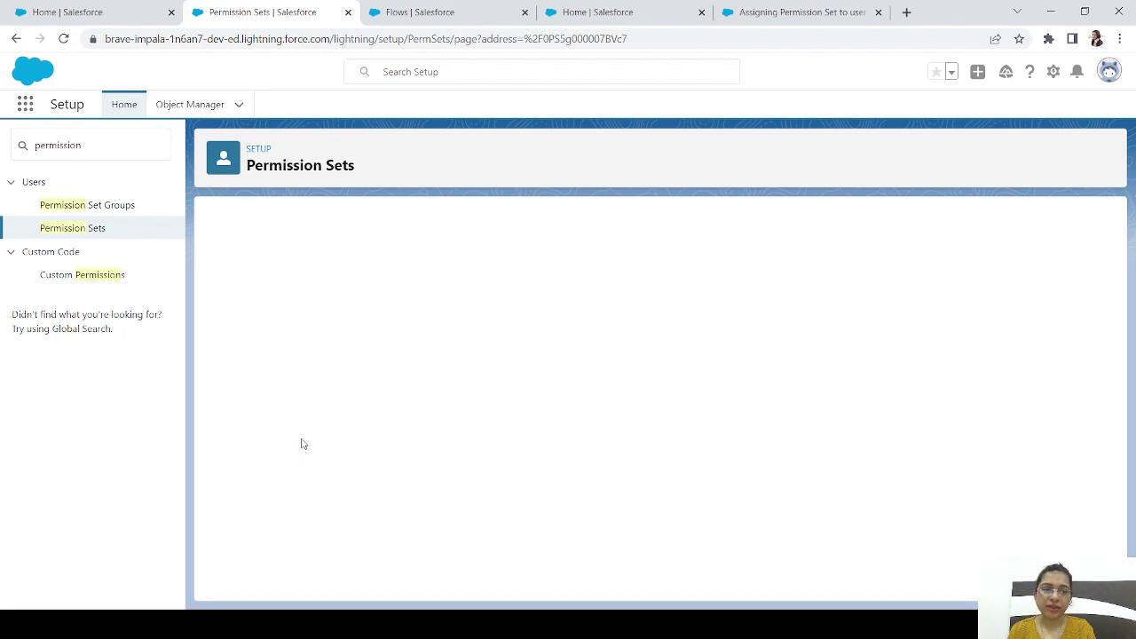
{"action": "double_click", "coordinate": [856, 301]}
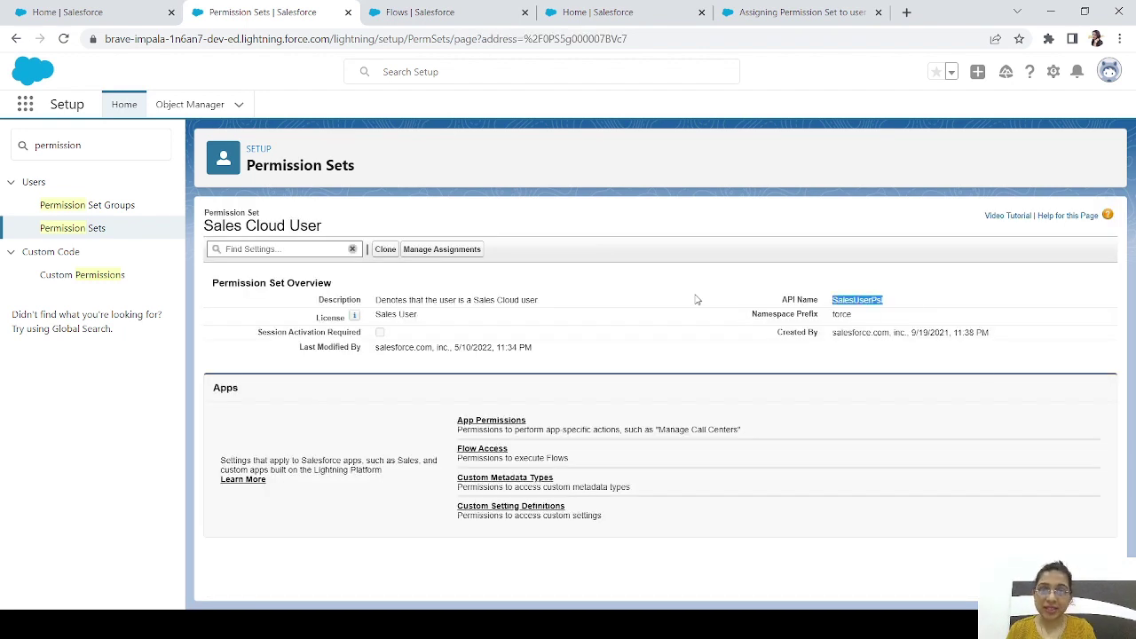
{"action": "left_click", "coordinate": [799, 13]}
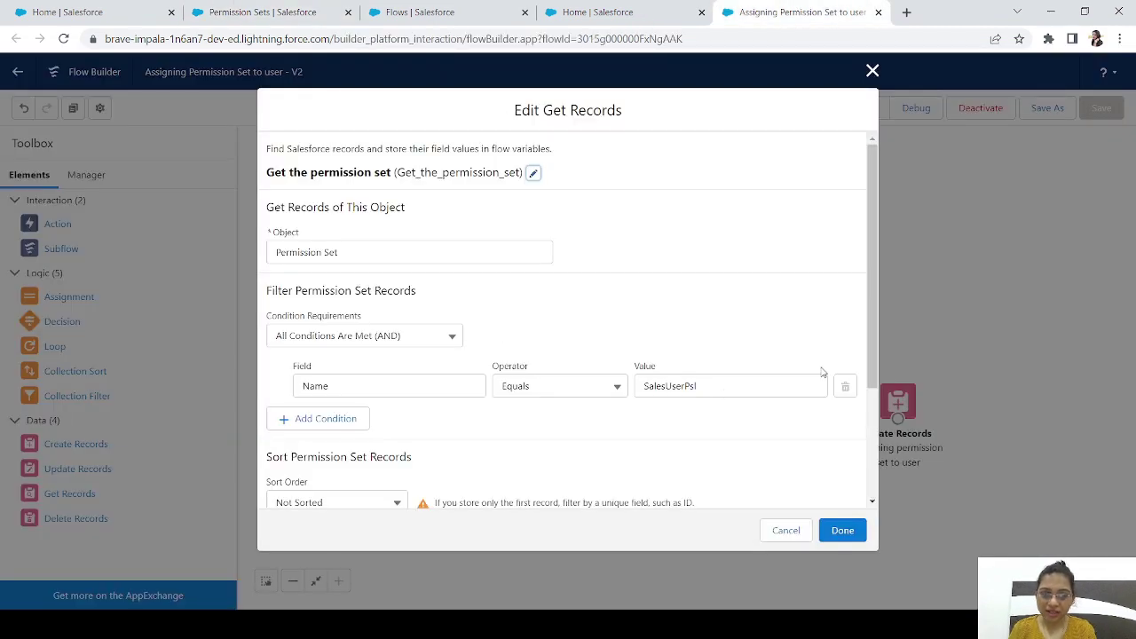
{"action": "left_click", "coordinate": [839, 531]}
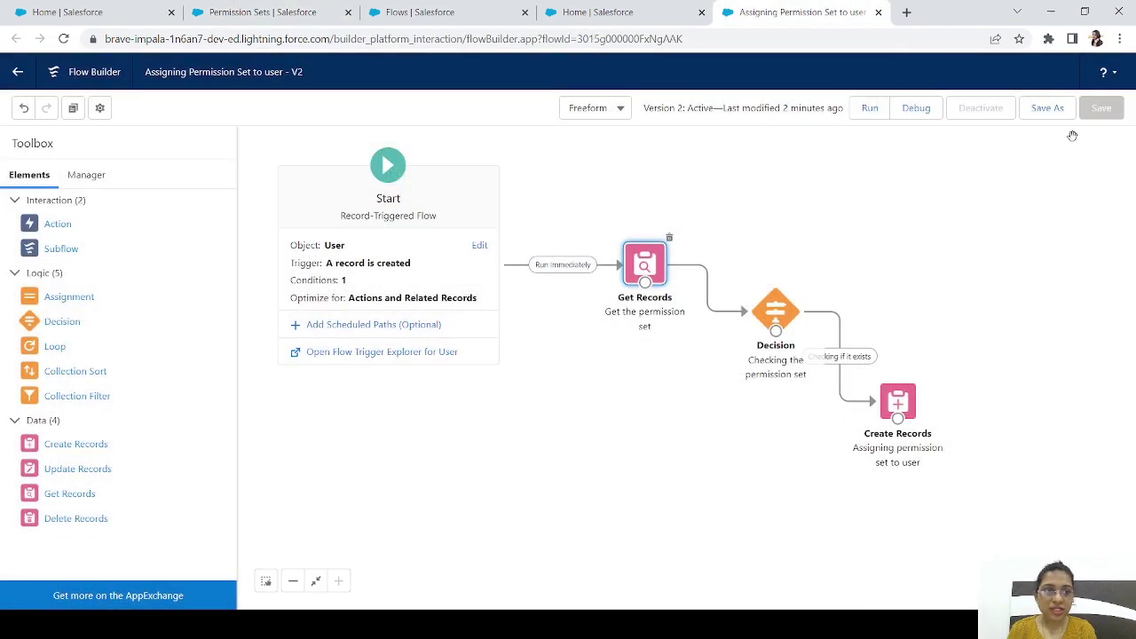
Save the flow as a new version and activate it
{"action": "left_click", "coordinate": [1047, 107]}
{"action": "left_click", "coordinate": [844, 441]}
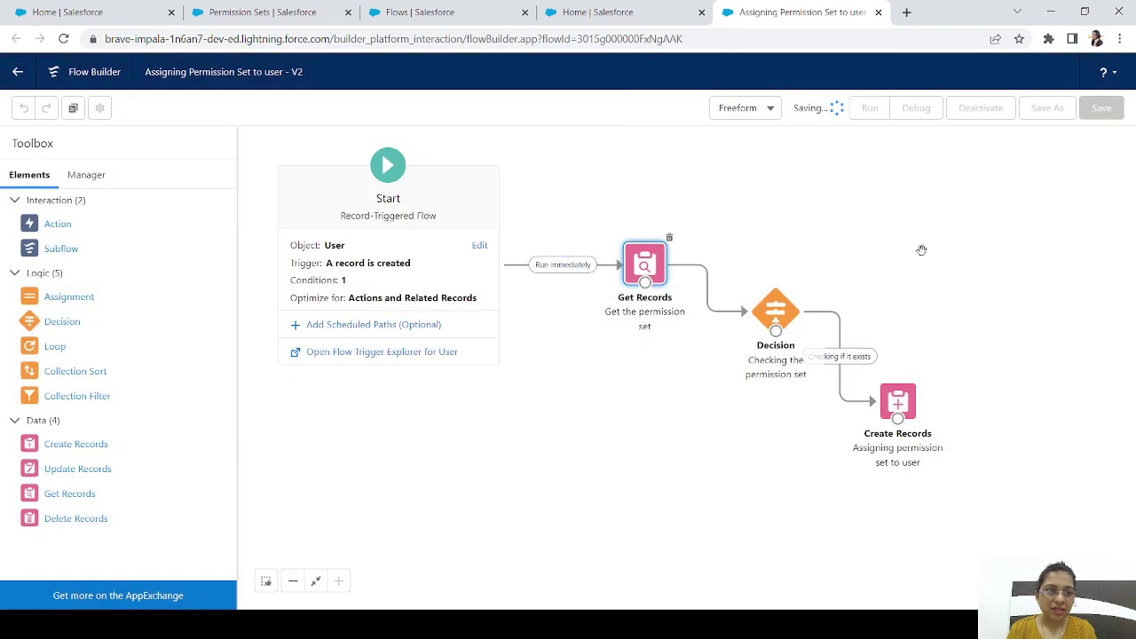
{"action": "left_click", "coordinate": [988, 108]}
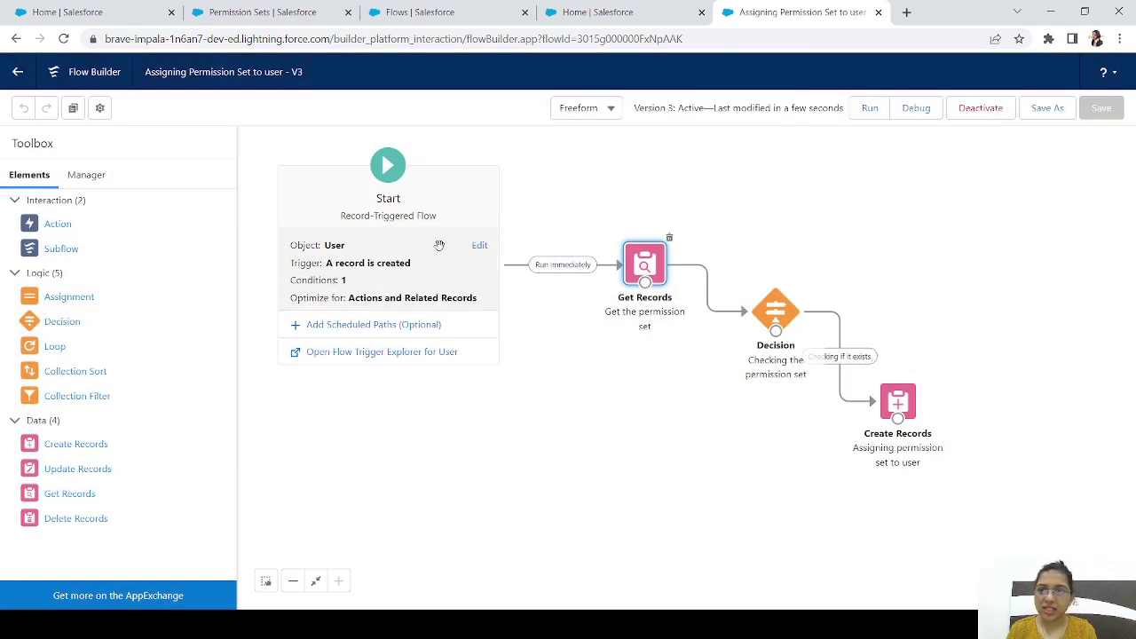
{"action": "left_click", "coordinate": [284, 11]}
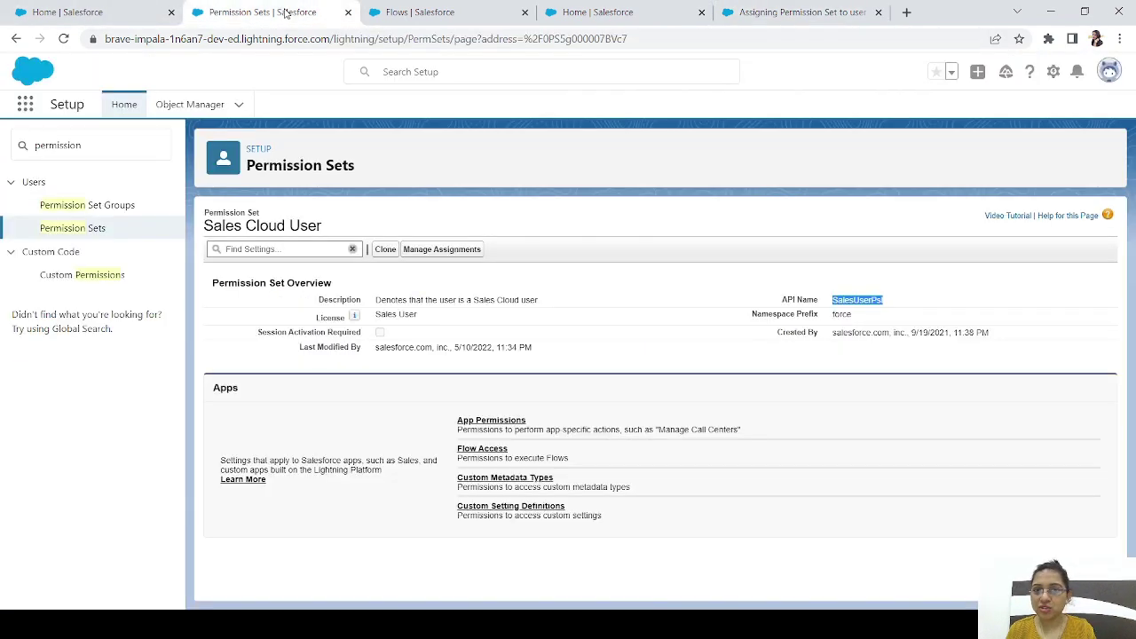
Find Users via Quick Find 'user' and start a New User
{"action": "type", "text": "user"}
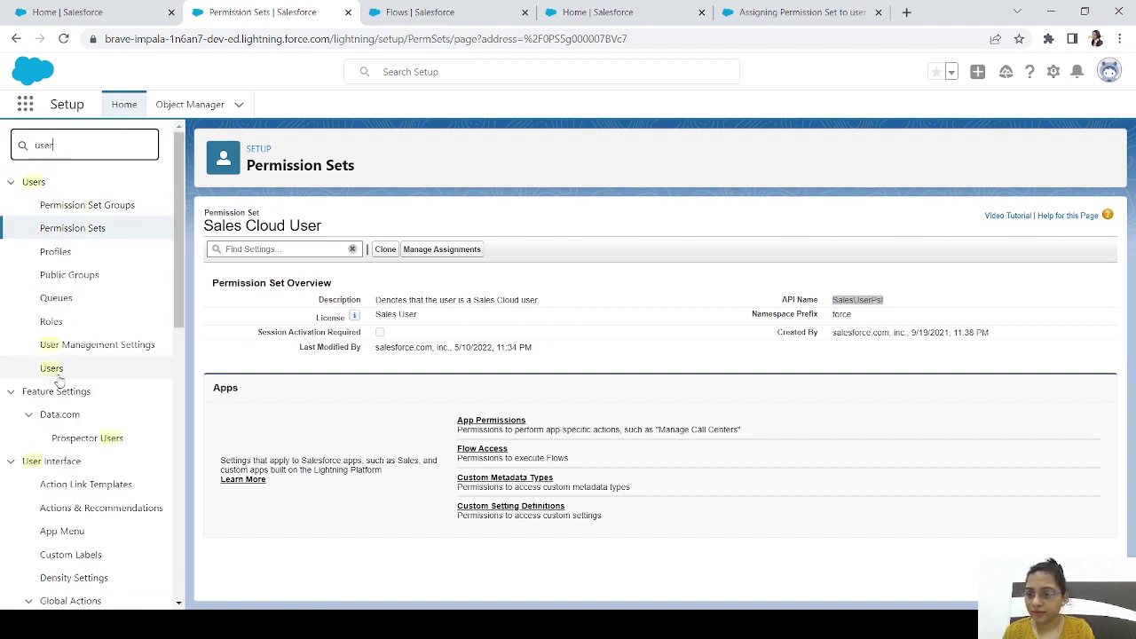
{"action": "left_click", "coordinate": [54, 371]}
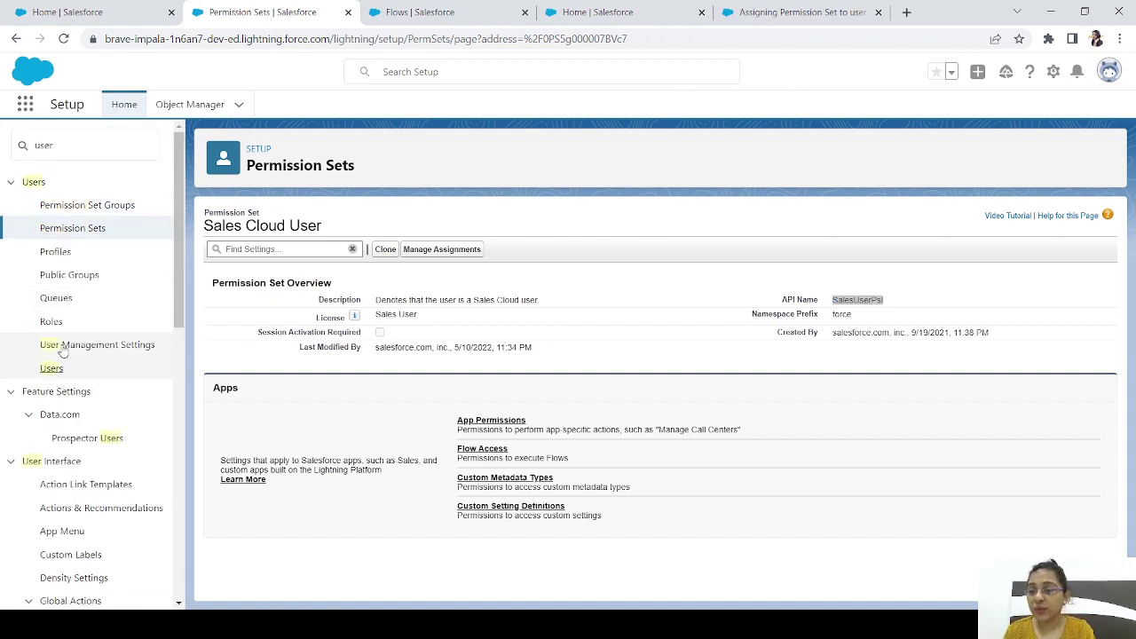
{"action": "left_click", "coordinate": [55, 371]}
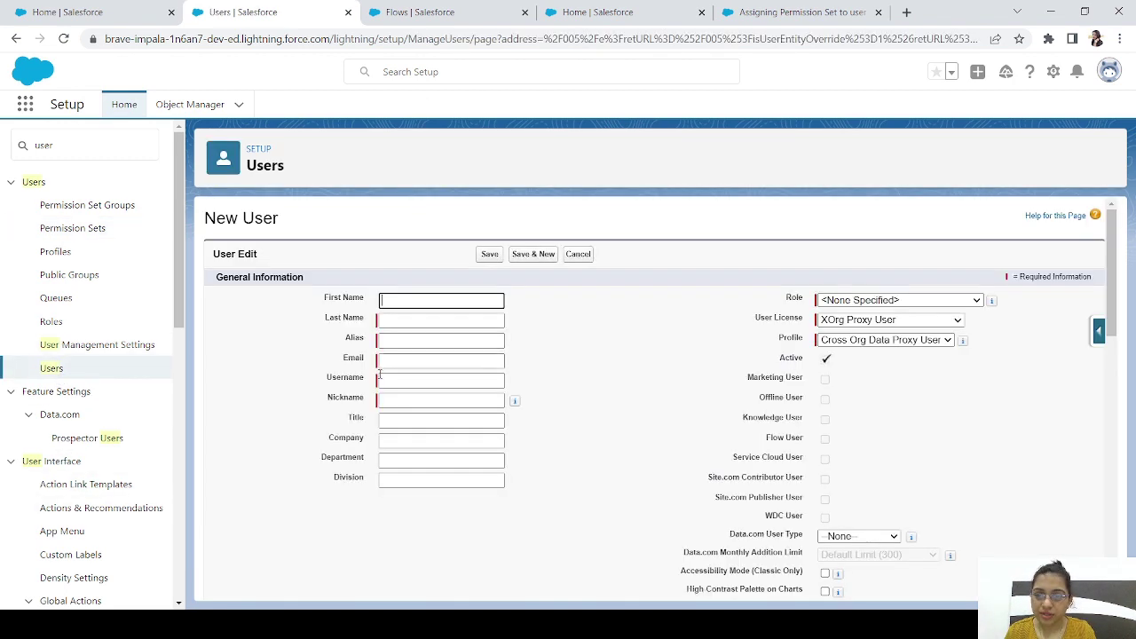
Enter first name 'example', last name 'flow' and an e-mail address, then save the user
{"action": "type", "text": "example"}
{"action": "key", "text": "Tab"}
{"action": "type", "text": "flo"}
{"action": "key", "text": "Tab"}
{"action": "left_click", "coordinate": [401, 322]}
{"action": "type", "text": "w"}
{"action": "key", "text": "Tab"}
{"action": "key", "text": "Tab"}
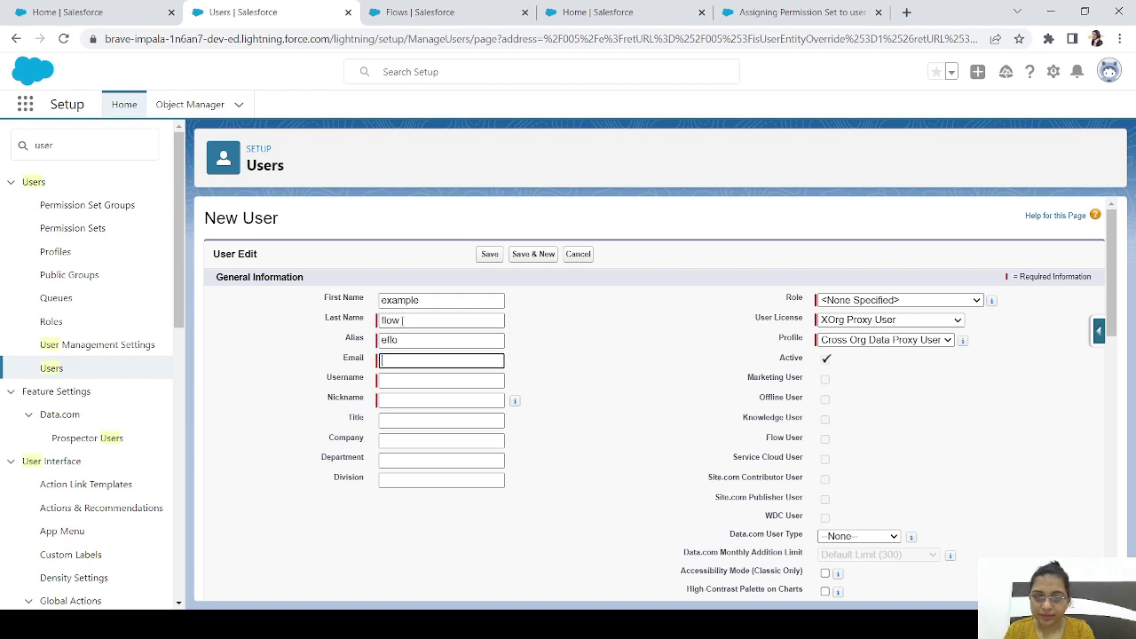
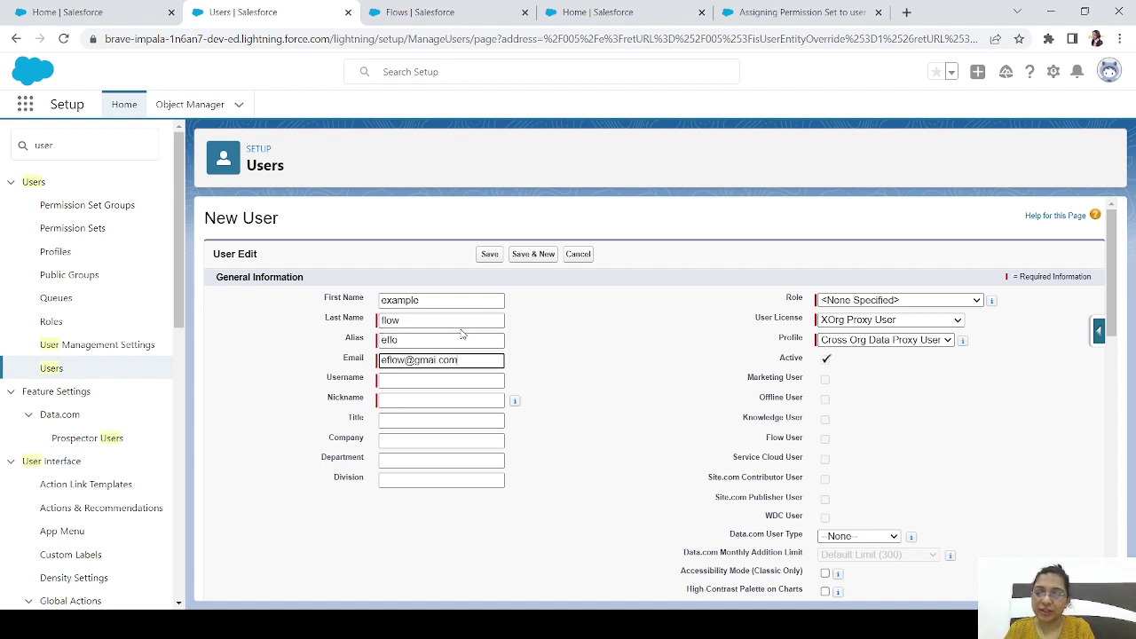
{"action": "key", "text": "Tab"}
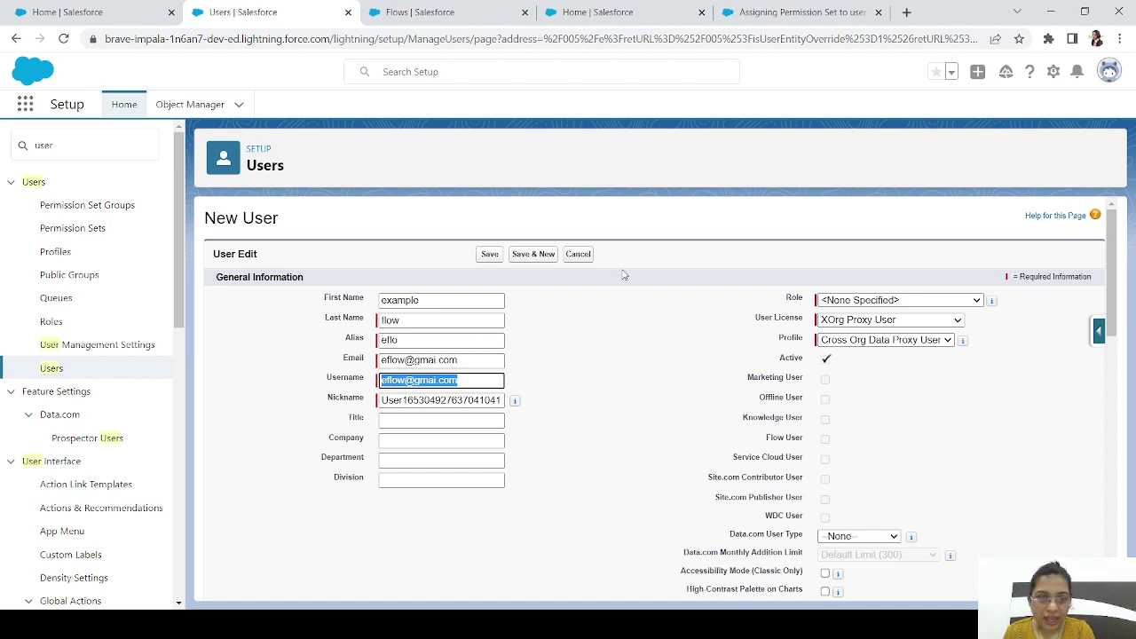
{"action": "left_click", "coordinate": [489, 255]}
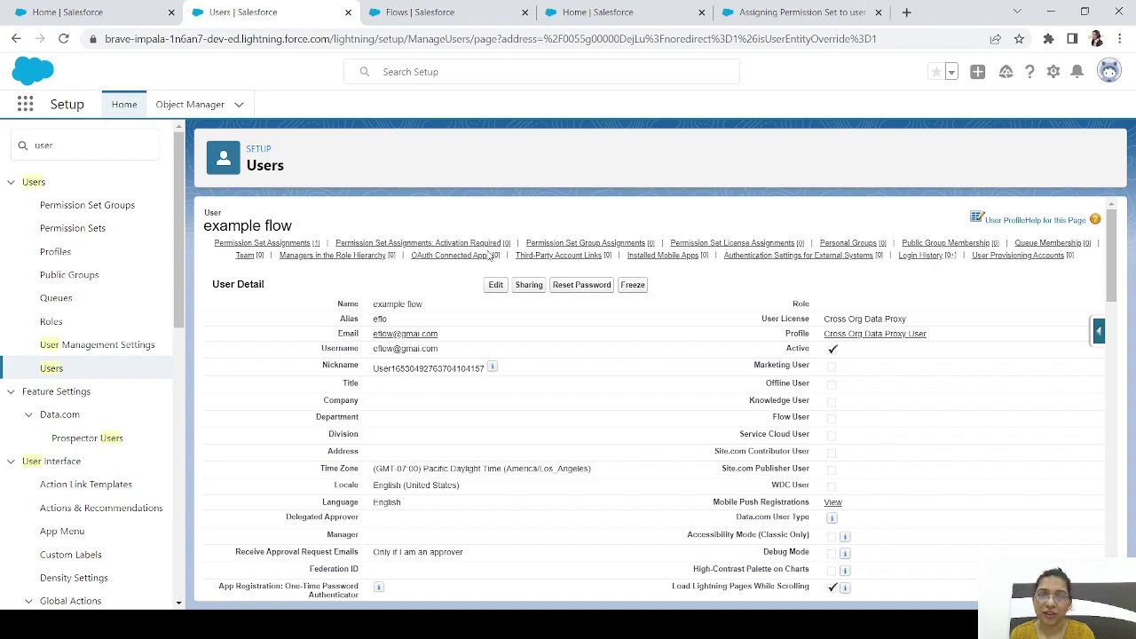
Scroll the new user's page to Permission Set Assignments showing Sales Cloud User
{"action": "left_click_drag", "start_coordinate": [1121, 291], "coordinate": [1135, 434]}
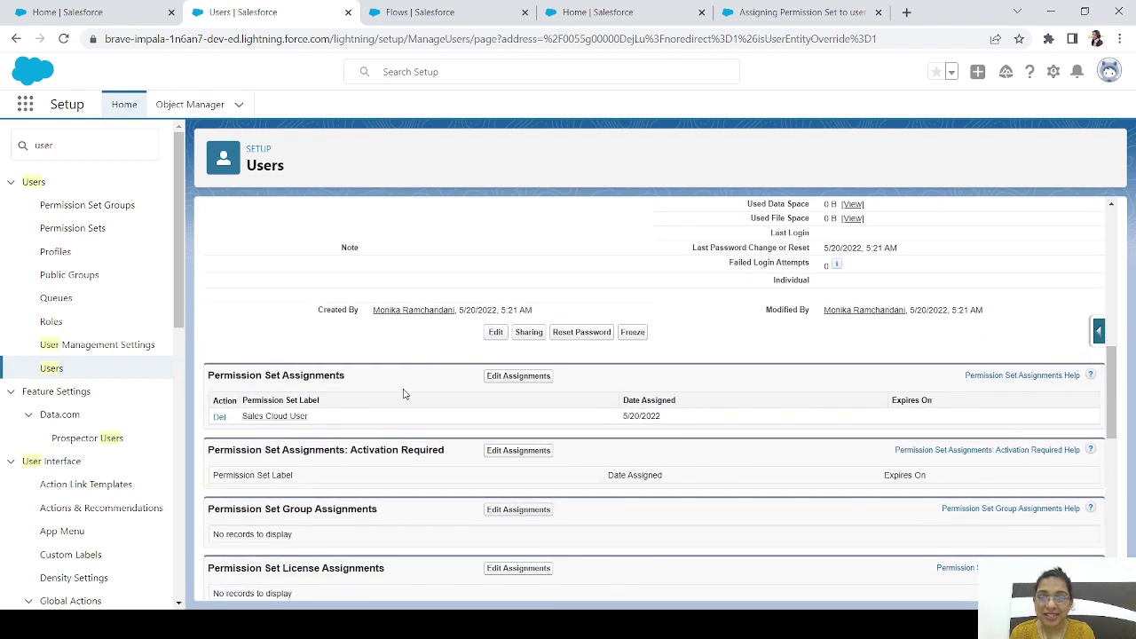